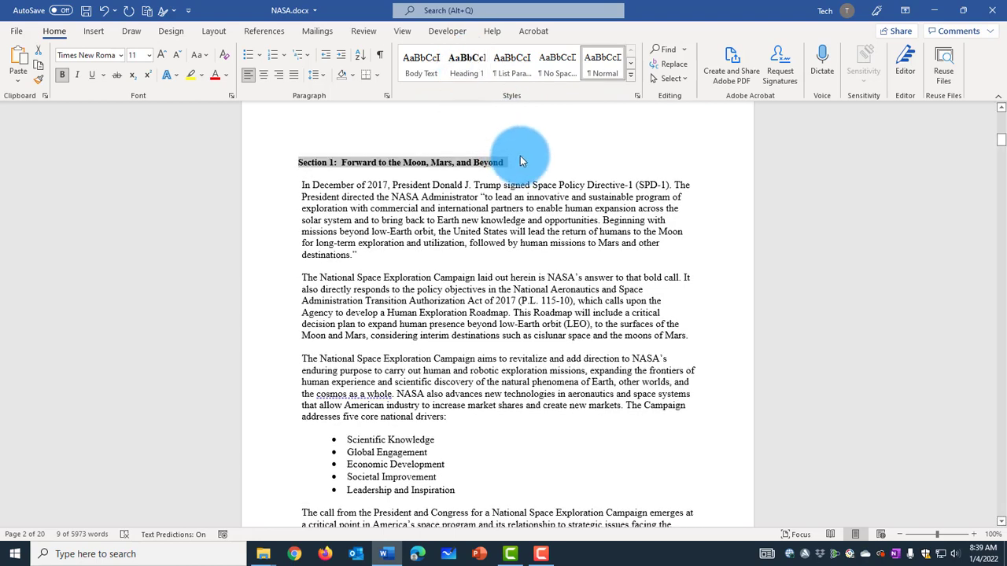
Step: Apply the Heading 1 style to the selected "Section 1: Forward to the Moon, Mars, and Beyond" line
right_click(472, 164)
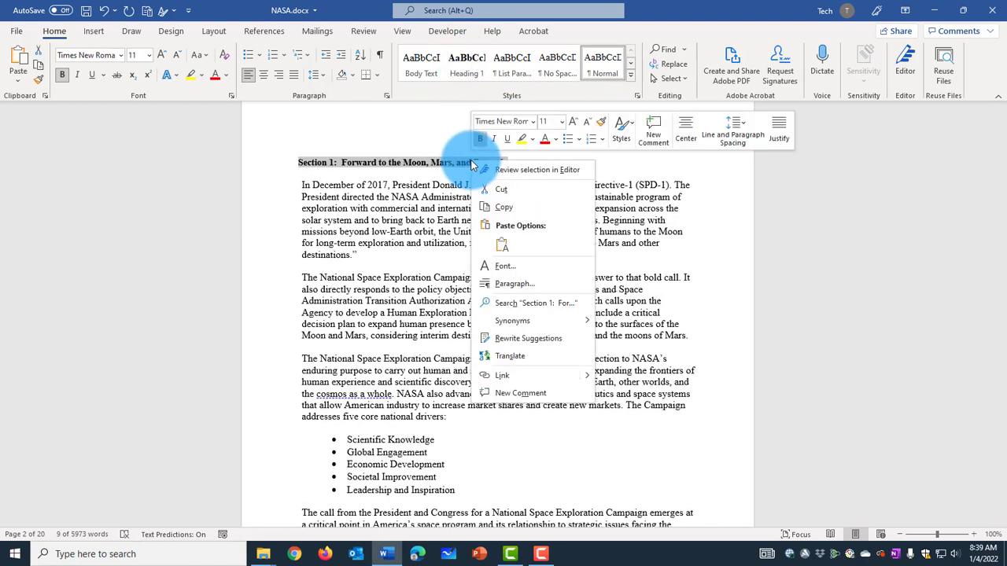
click(631, 125)
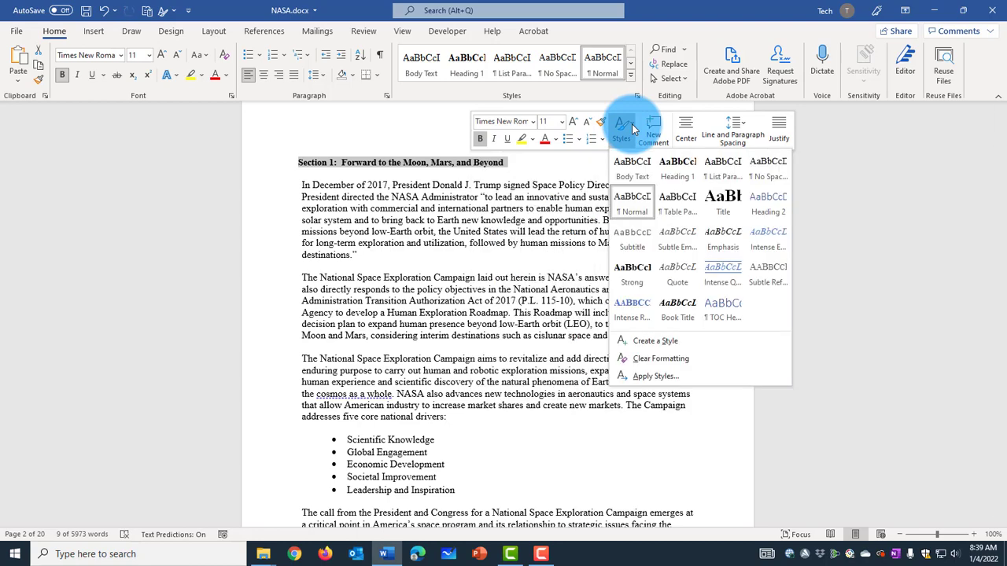
click(681, 169)
click(549, 281)
Step: Prefix the "Opening a New Era" line with "Section 2:" and apply the Heading 1 style to it
scroll(548, 282, down, 5)
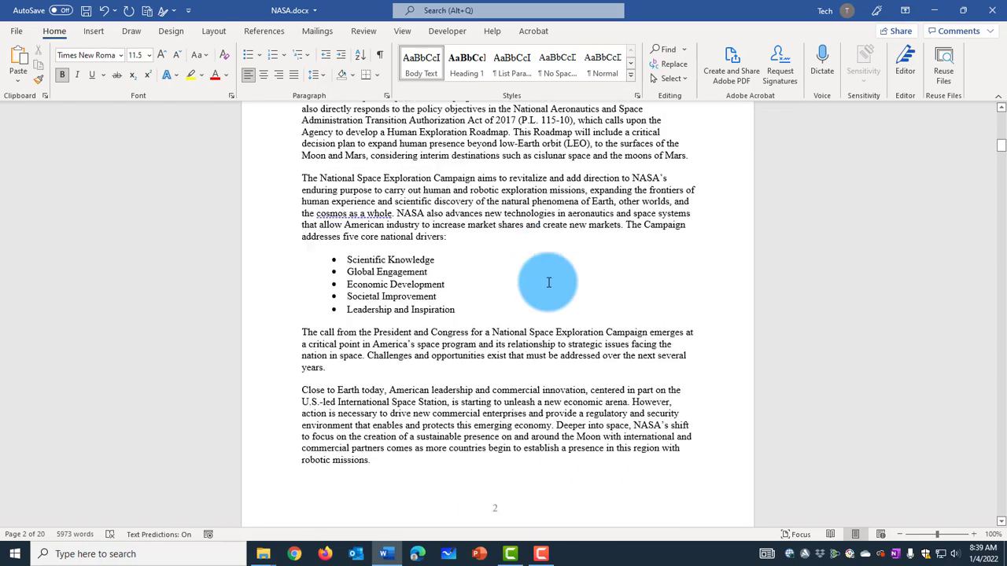
scroll(548, 283, down, 10)
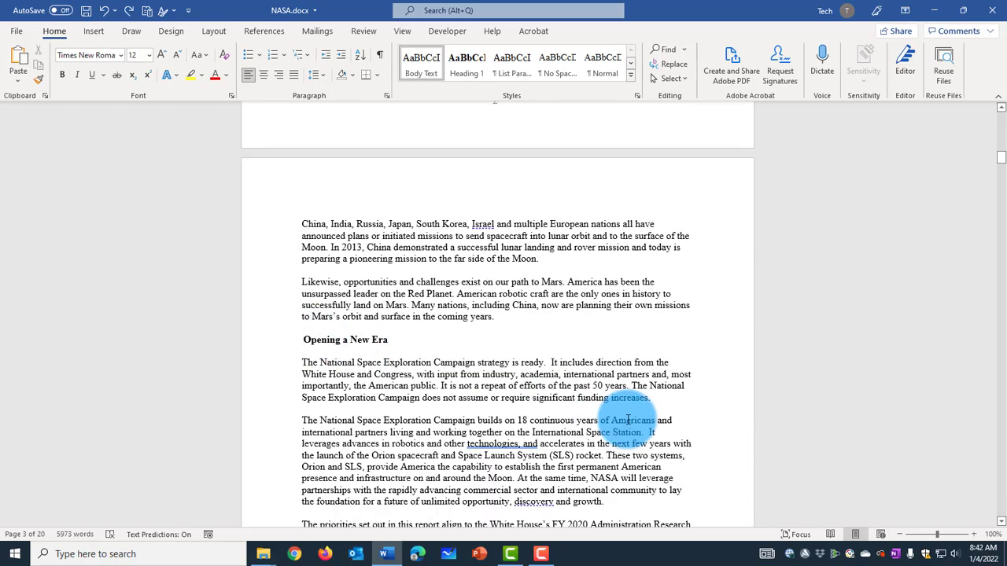
text(Section 2:)
drag(432, 339, 295, 333)
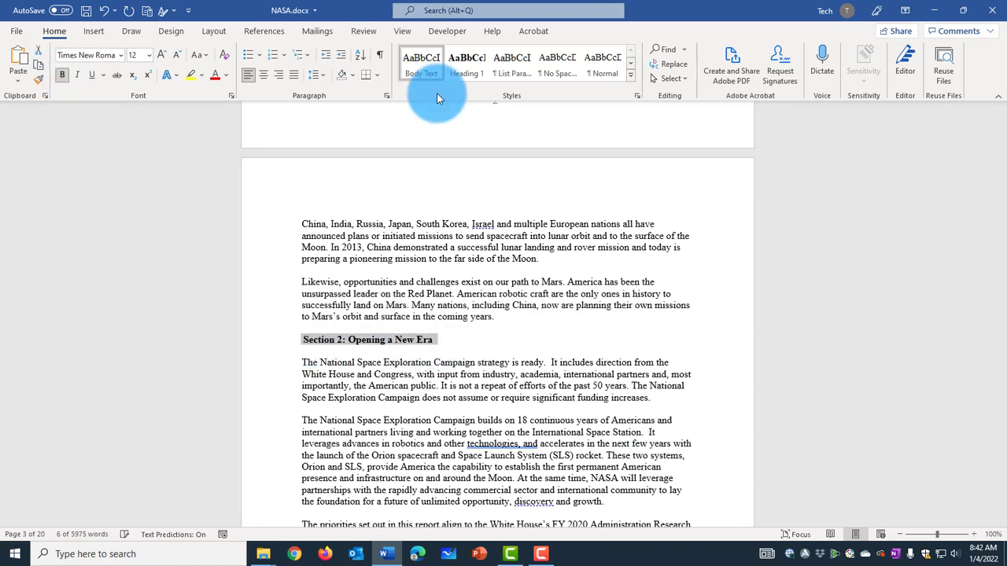
click(473, 62)
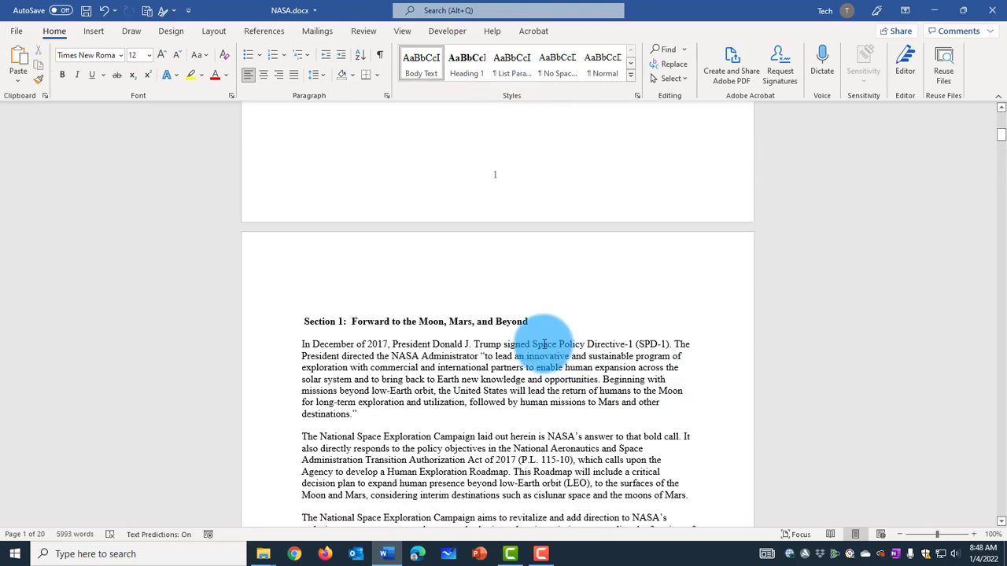
Step: Look over the section headings and collapse the content under the Section 1 heading
scroll(703, 317, down, 15)
scroll(712, 313, up, 6)
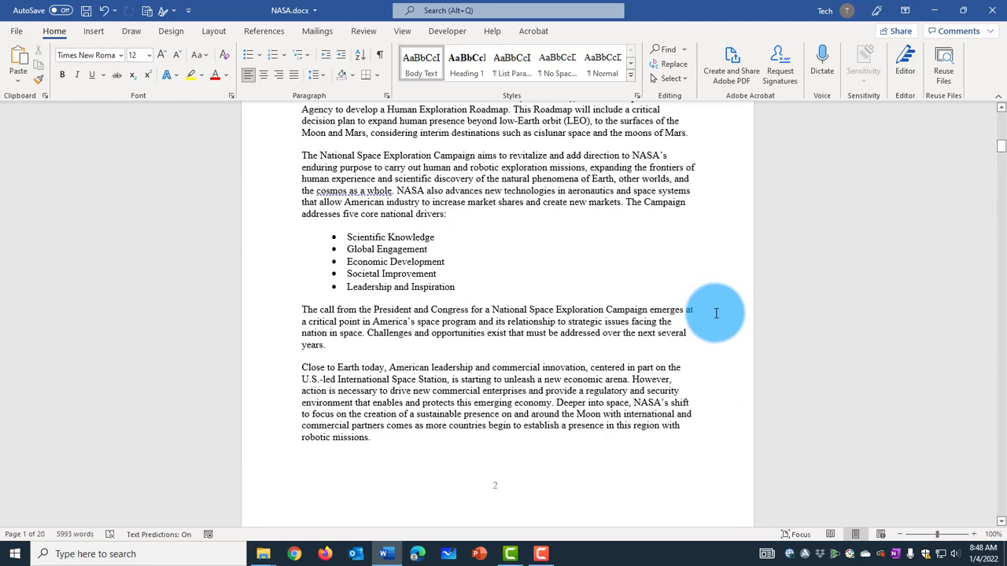
scroll(716, 313, up, 5)
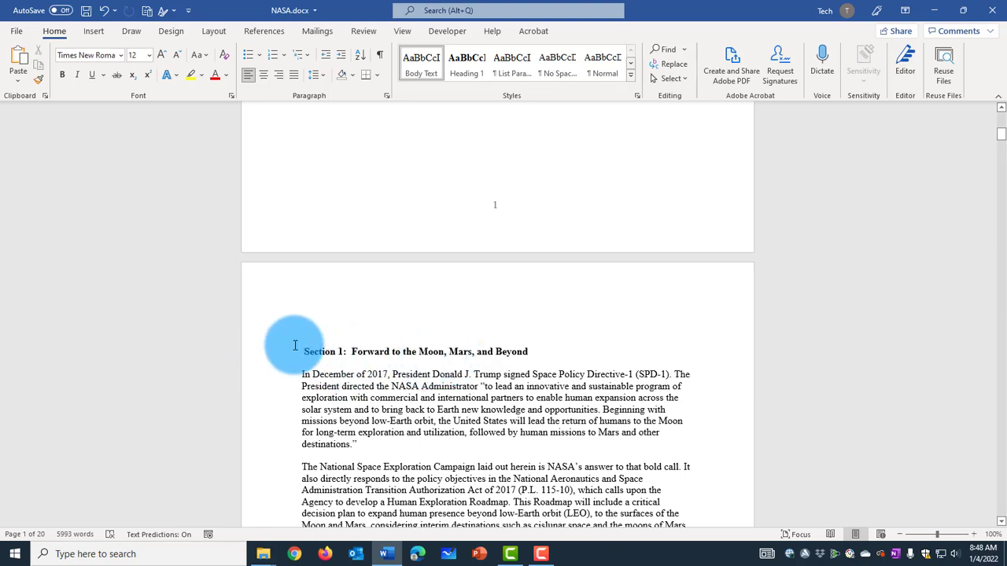
scroll(719, 386, down, 10)
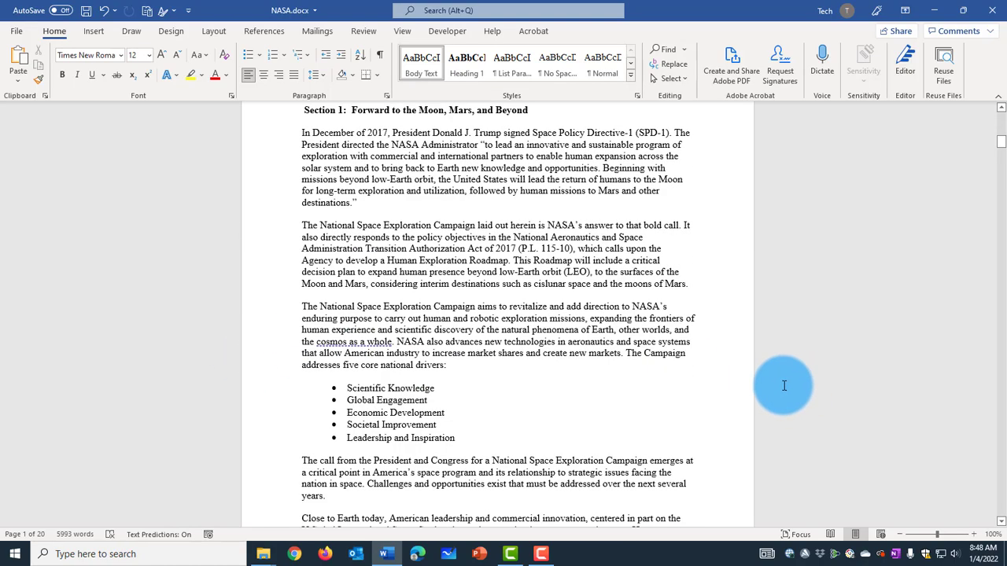
scroll(755, 373, down, 15)
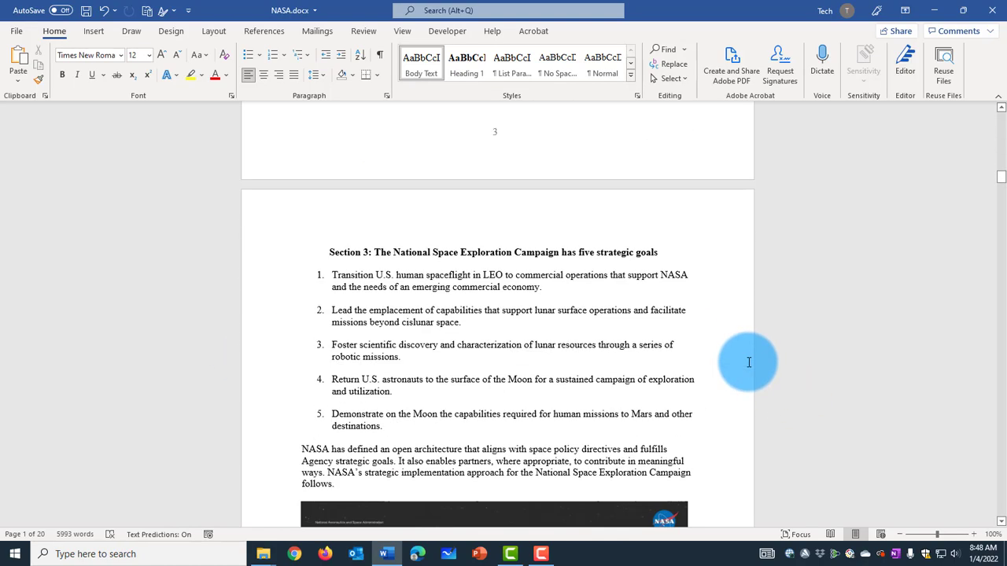
scroll(441, 263, up, 20)
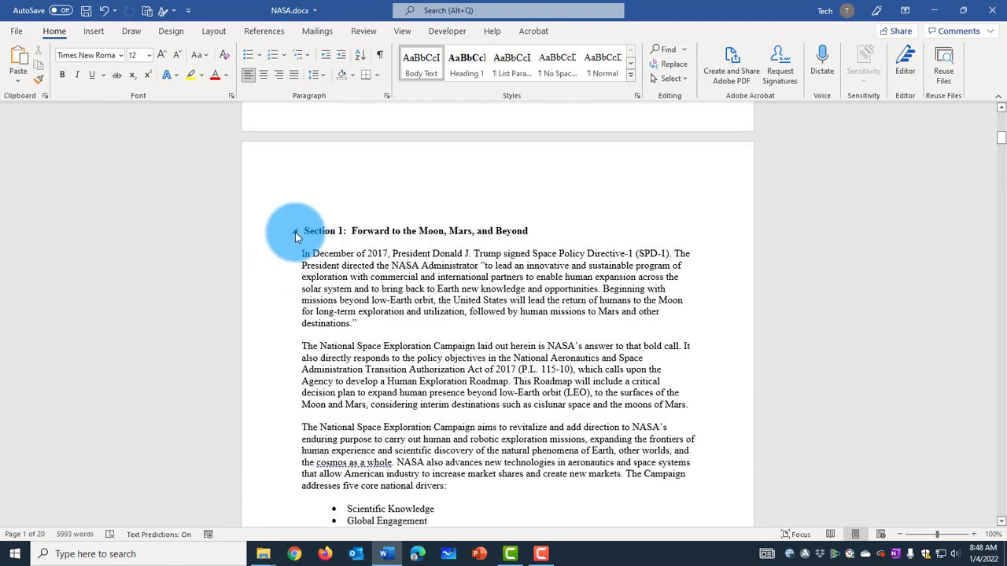
click(295, 232)
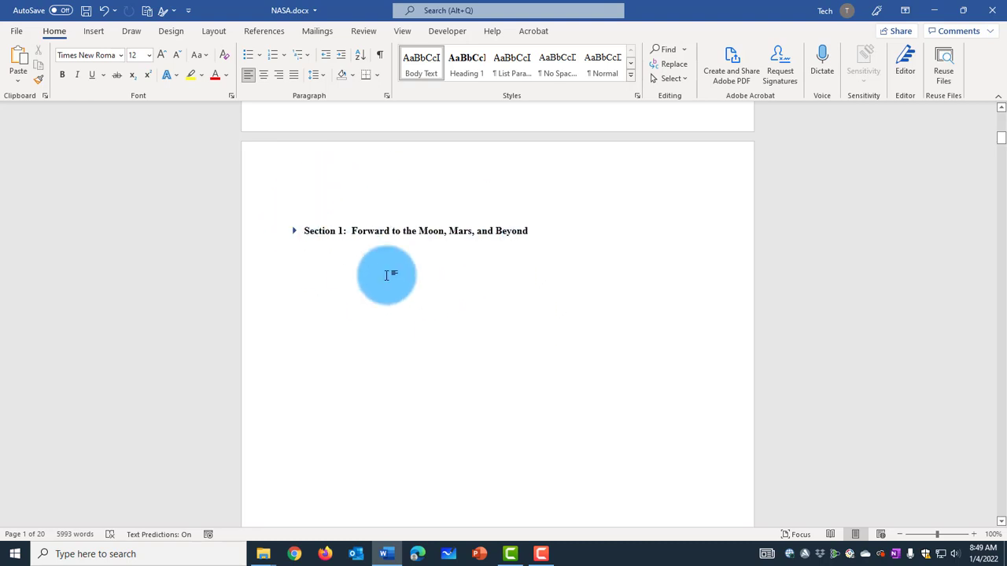
Step: Insert a blank page at the very start of the document, before the title page with the NASA logo
scroll(300, 233, up, 5)
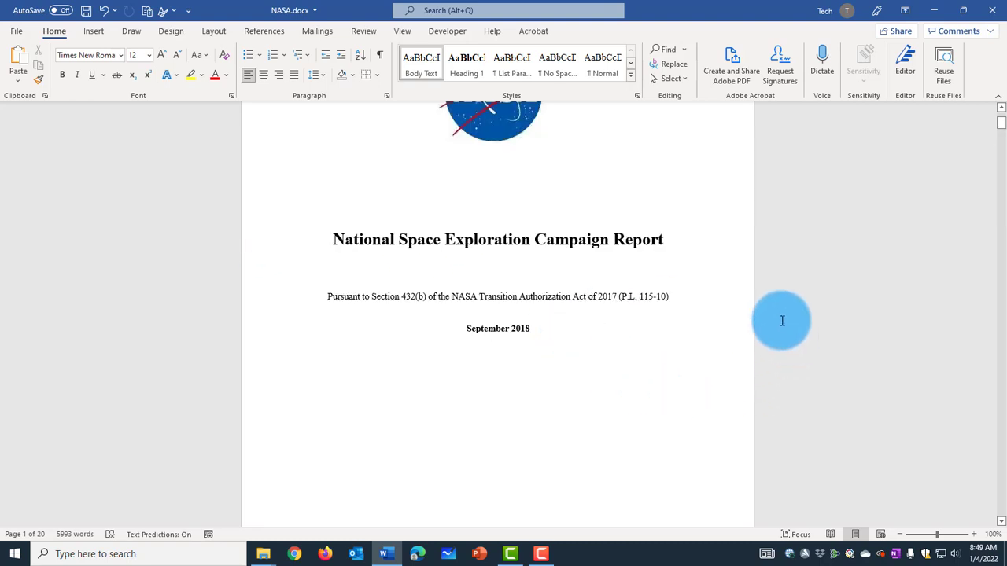
scroll(815, 303, up, 3)
scroll(815, 303, down, 7)
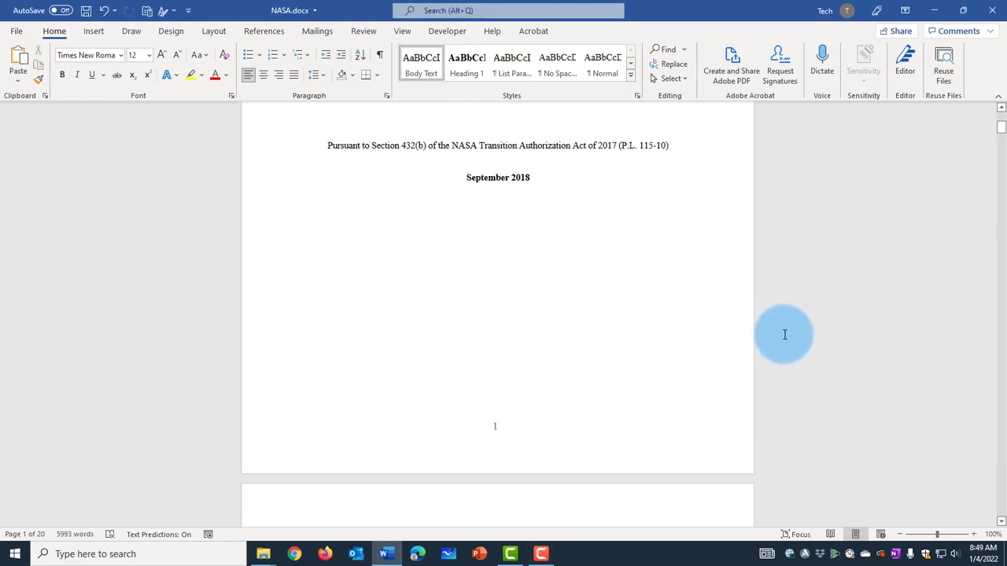
scroll(658, 339, up, 7)
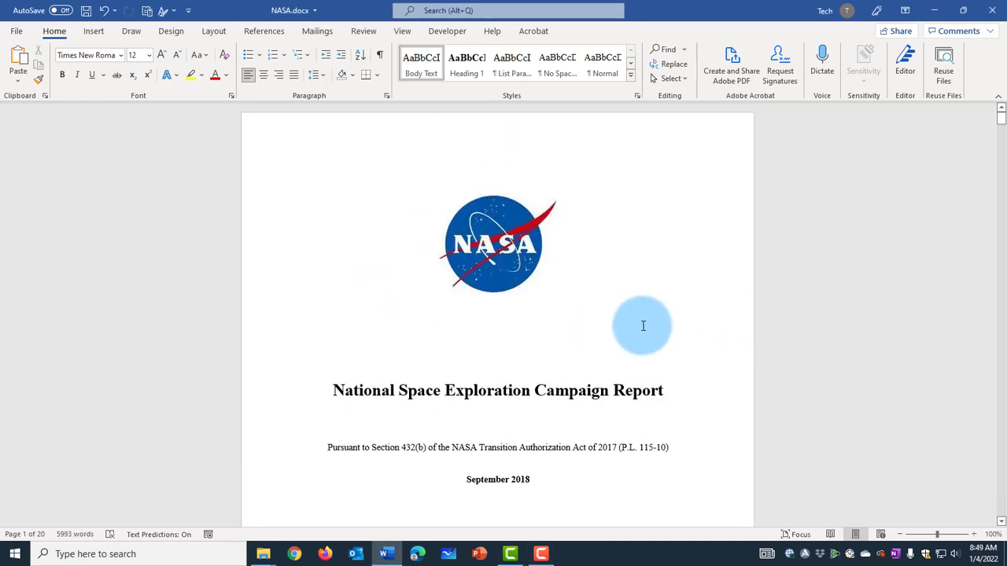
click(294, 143)
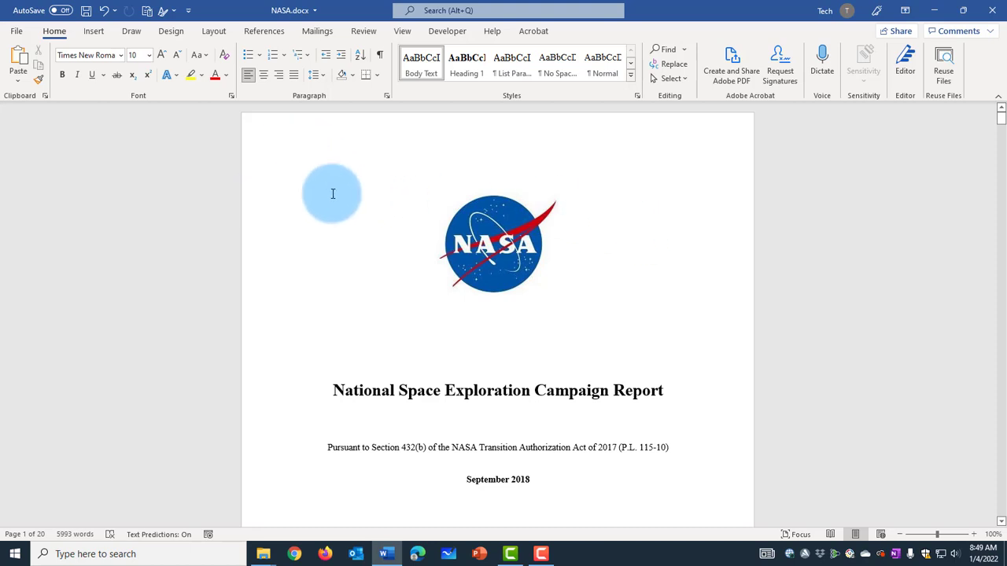
click(297, 143)
click(281, 183)
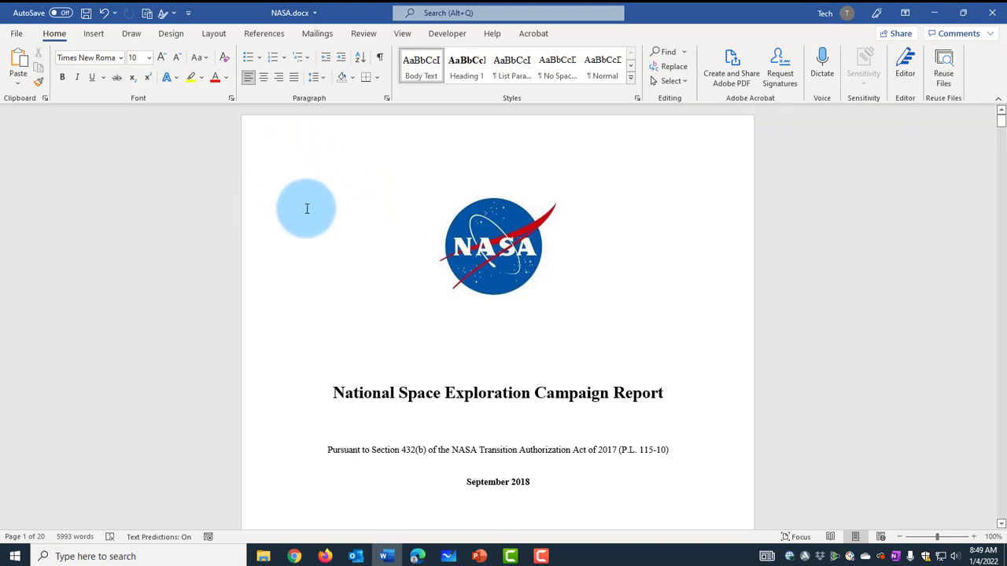
scroll(670, 292, down, 10)
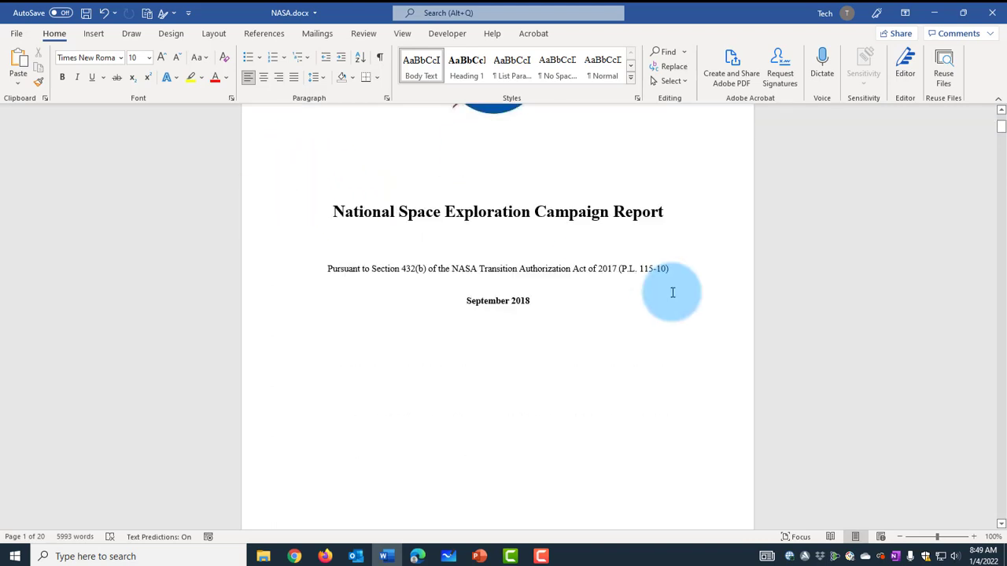
click(305, 325)
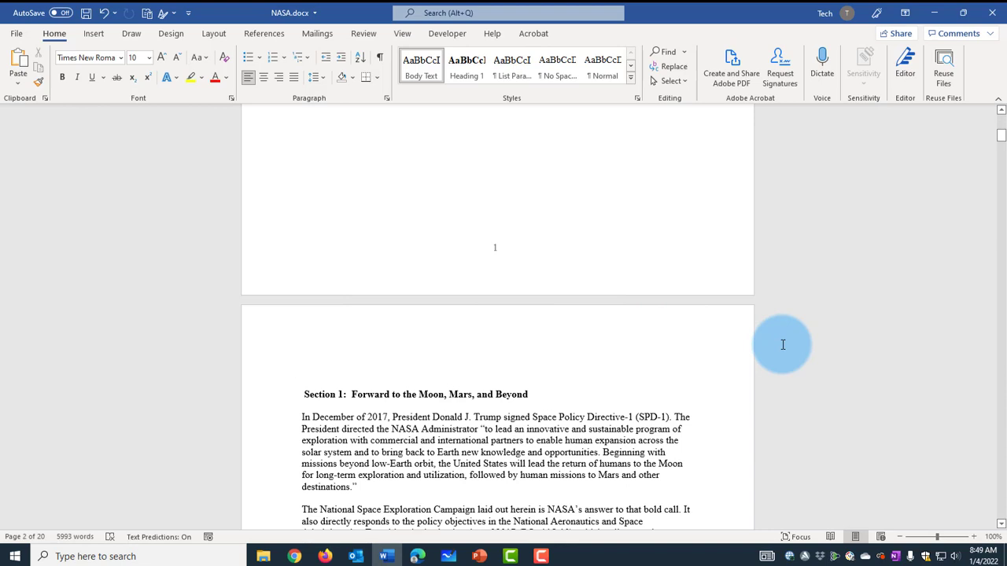
key(ctrl+Home)
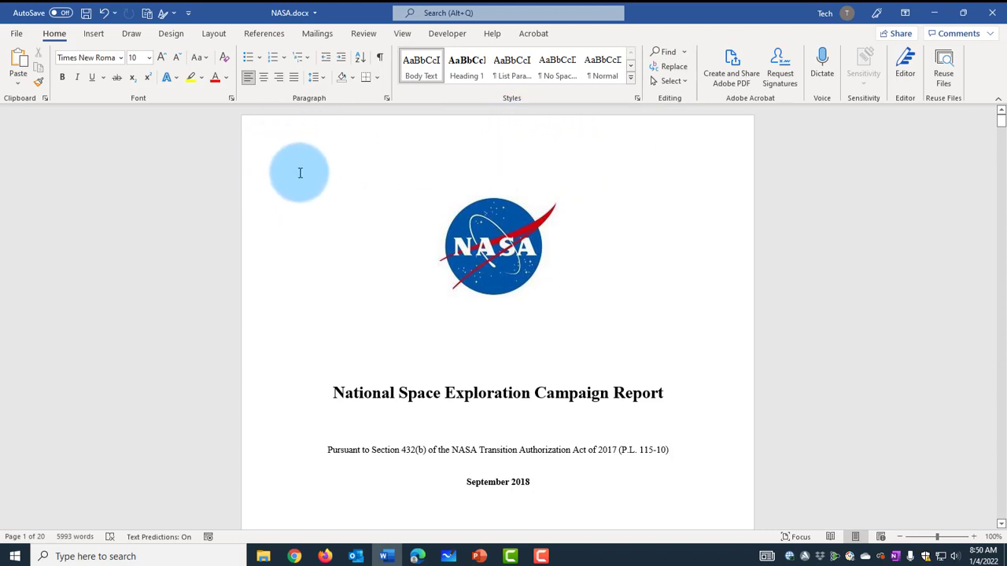
click(94, 35)
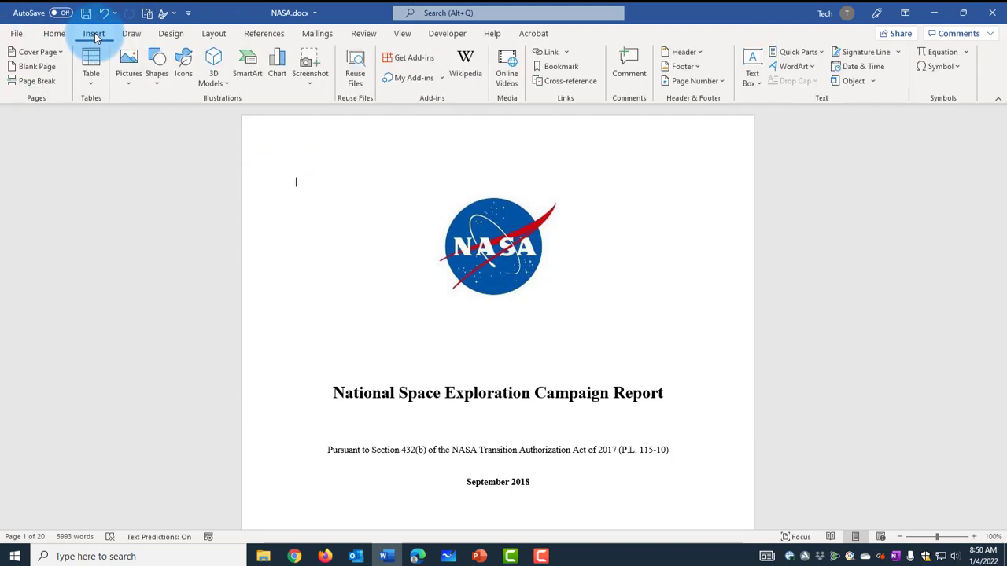
click(36, 68)
scroll(669, 299, up, 4)
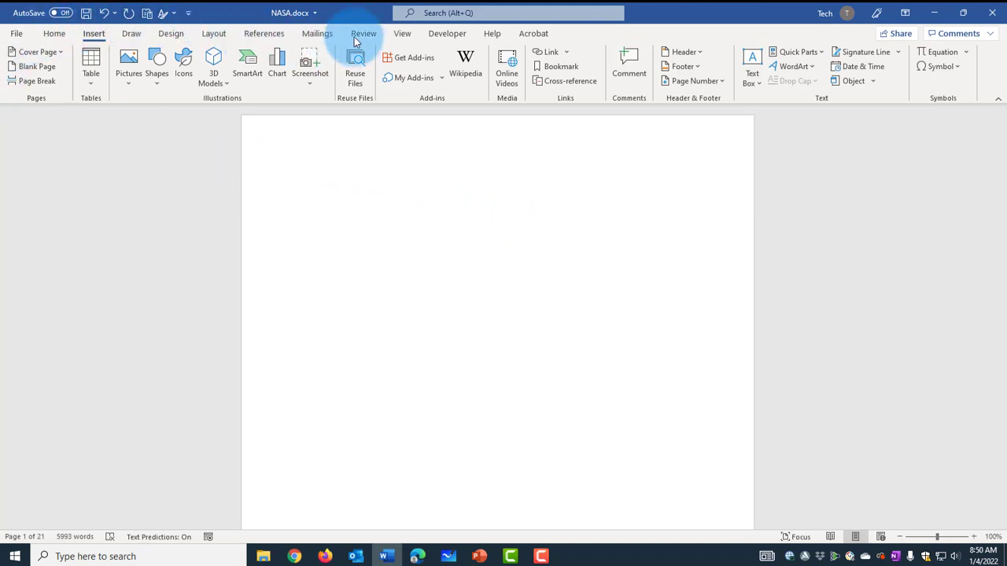
Step: Insert a table of contents on the new blank first page using the built-in Automatic Table 2 layout
click(269, 33)
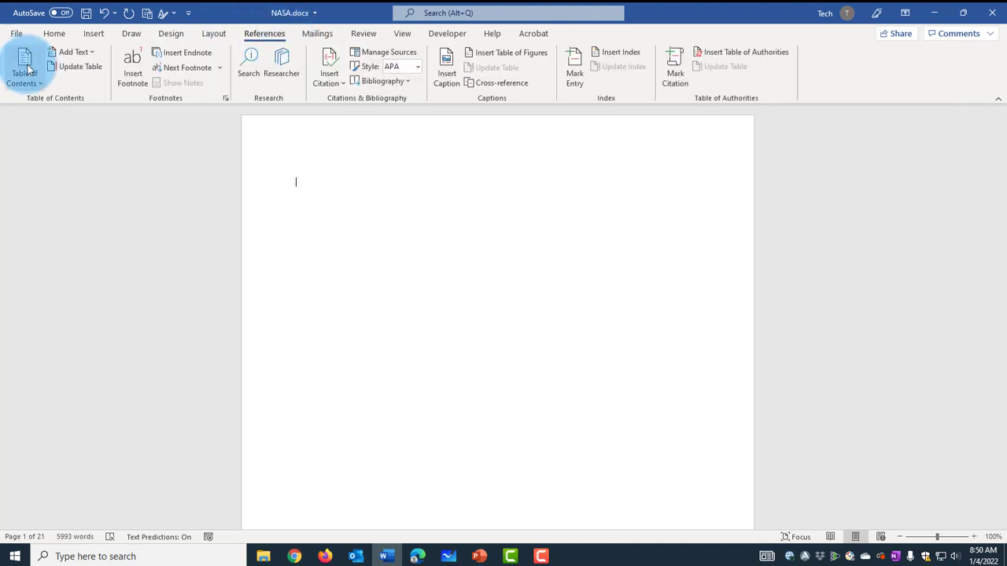
click(26, 71)
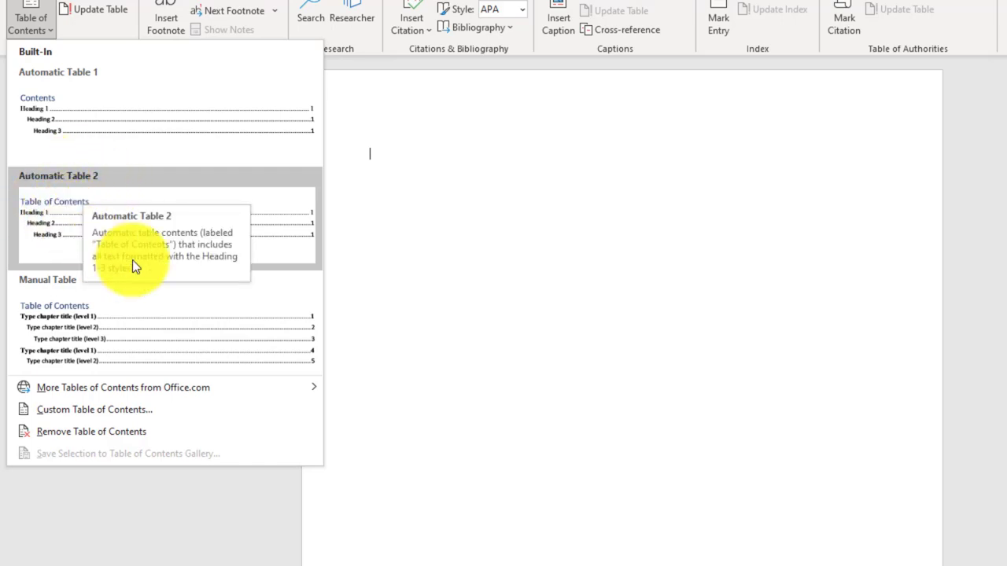
click(187, 232)
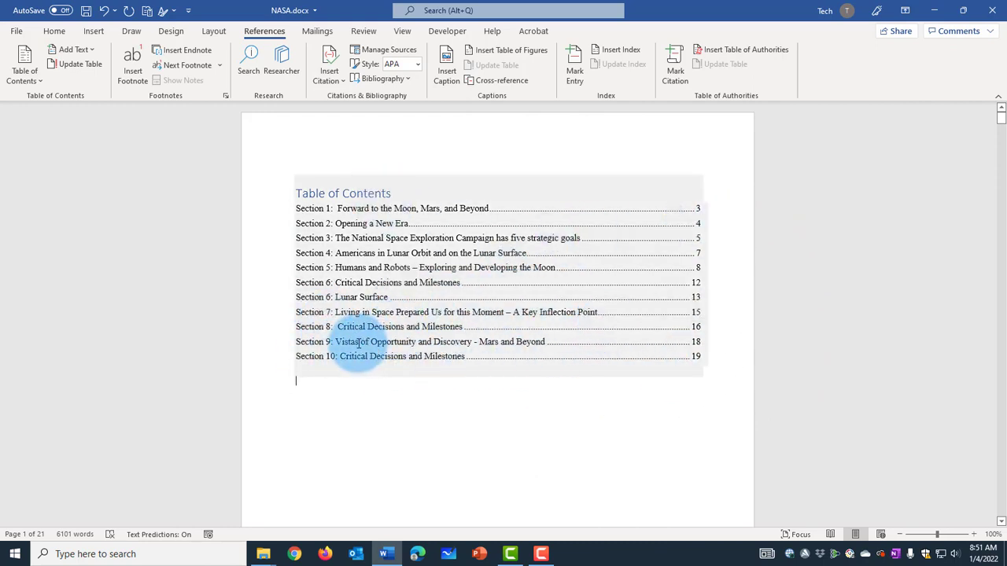
Step: Remove the extra space before "Critical Decisions and Milestones" in the Section 8 entry of the table of contents
click(339, 326)
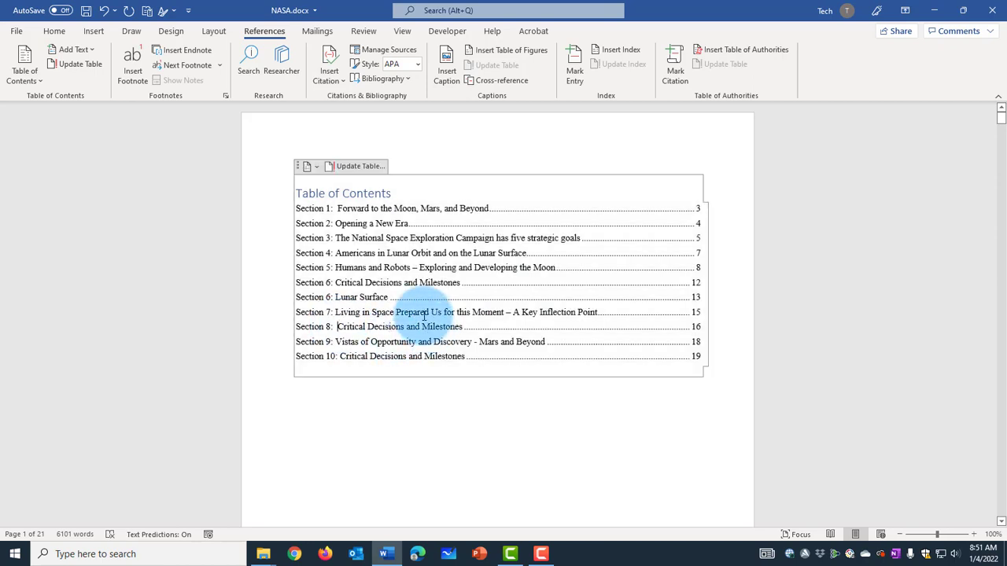
key(BackSpace)
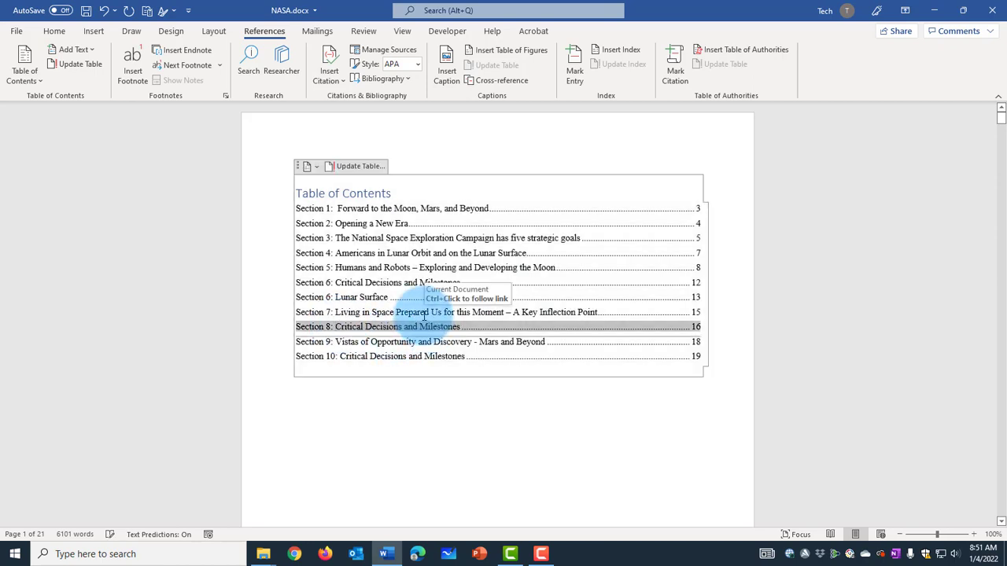
click(551, 406)
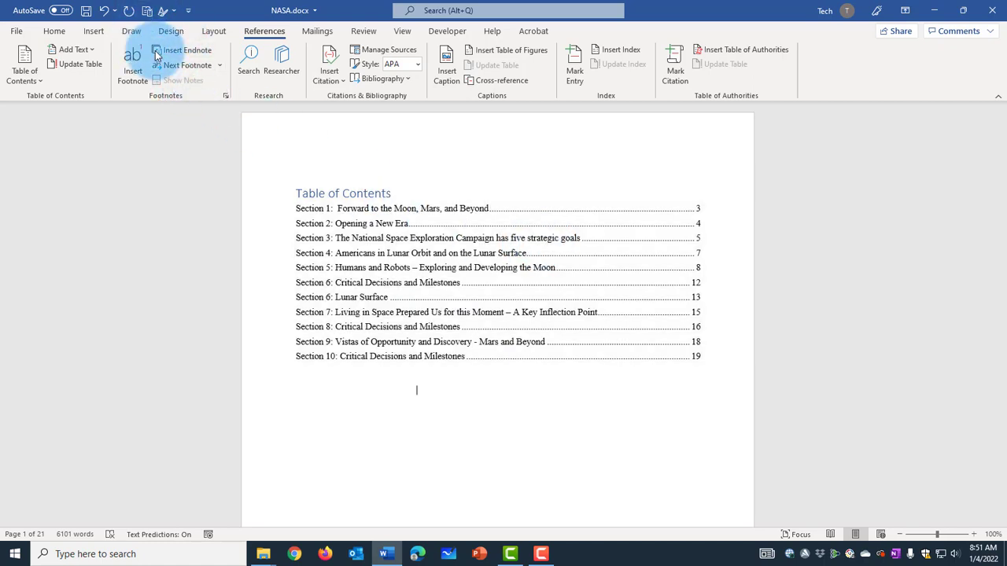
Step: Apply the built-in Shaded style set to the whole document
click(175, 31)
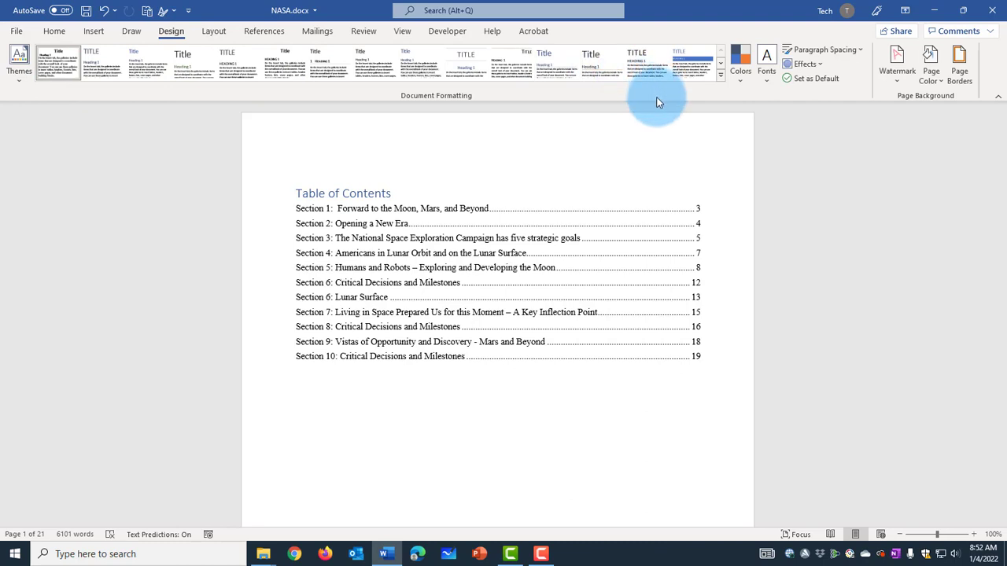
click(721, 77)
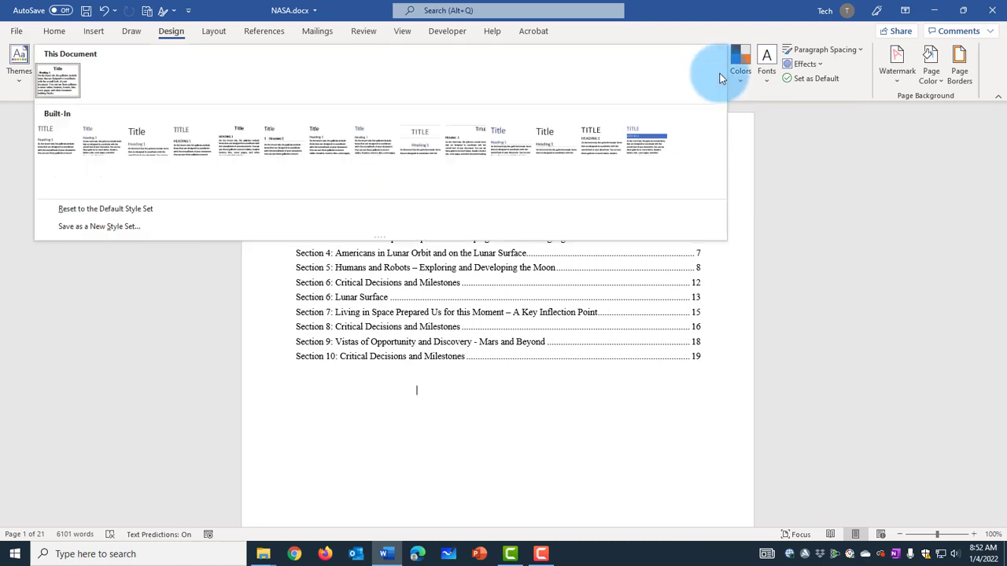
click(642, 139)
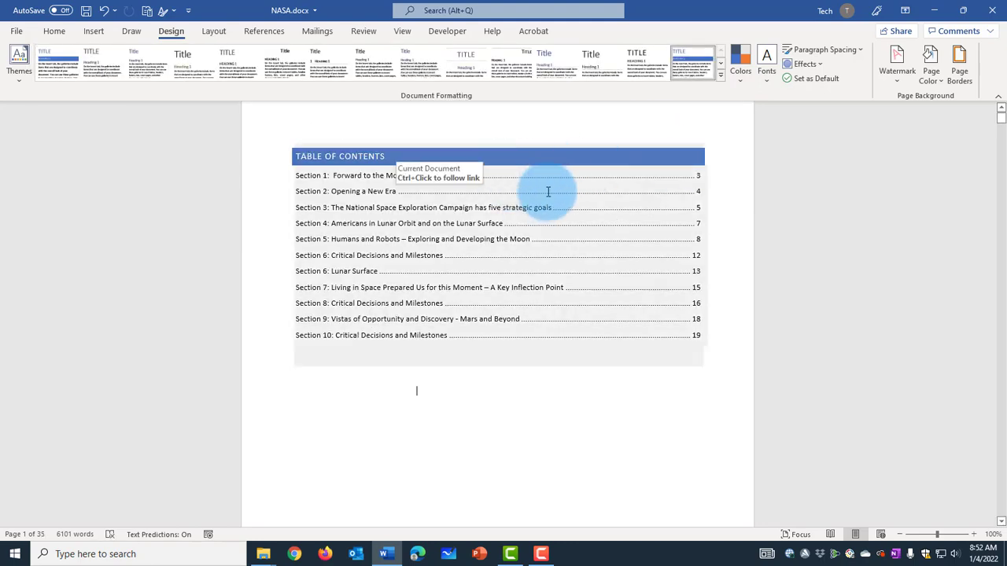
click(52, 33)
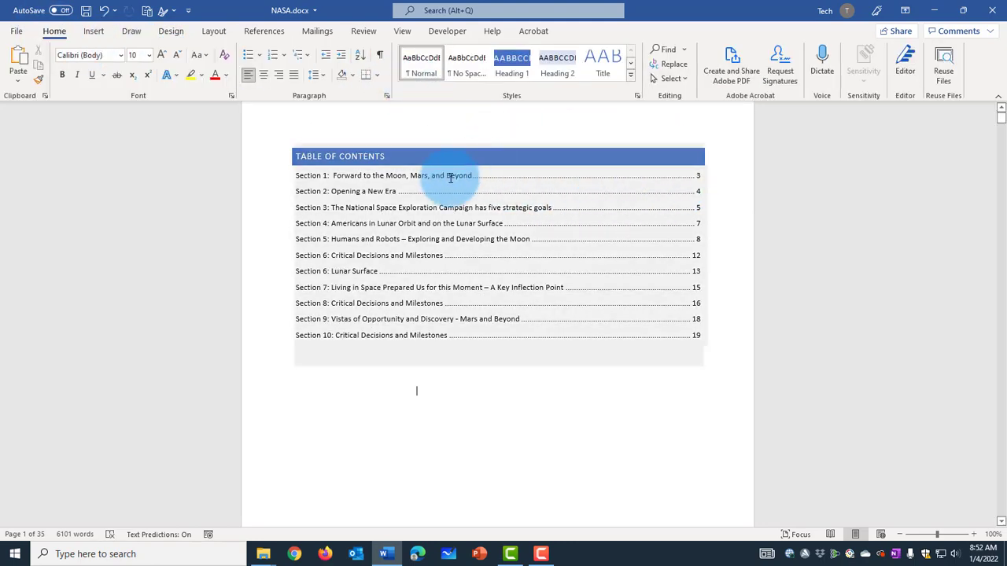
scroll(792, 318, down, 5)
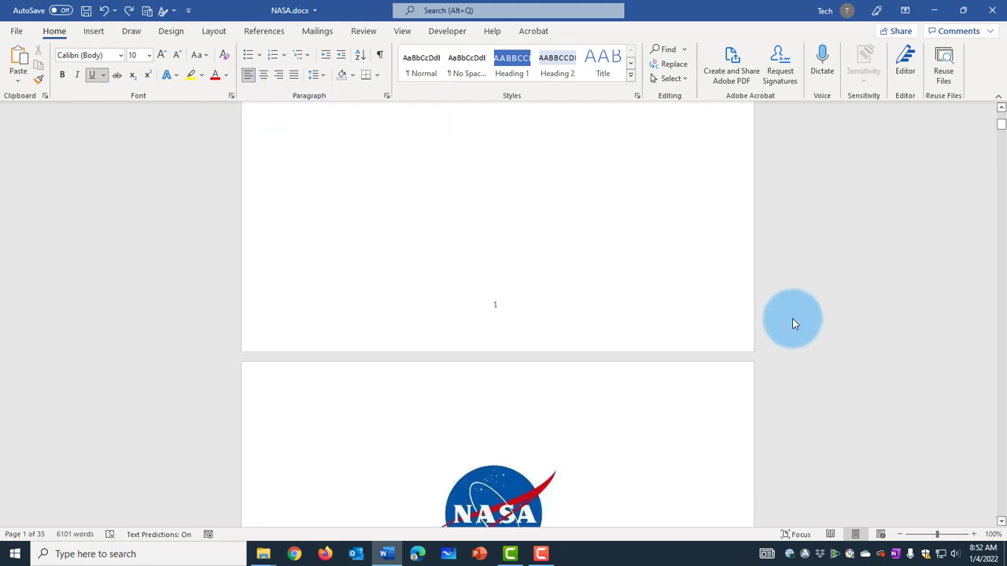
scroll(792, 319, up, 5)
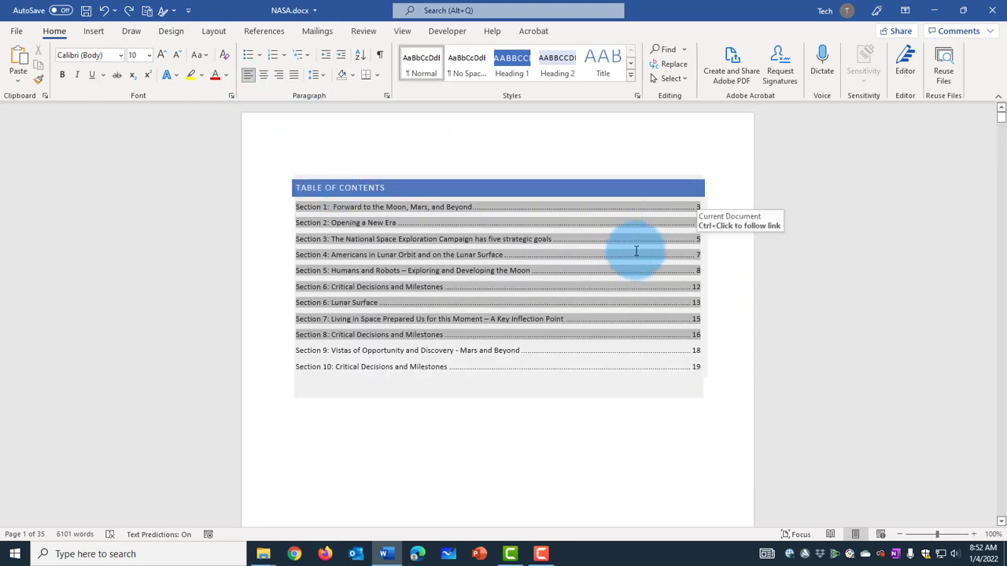
scroll(587, 249, down, 5)
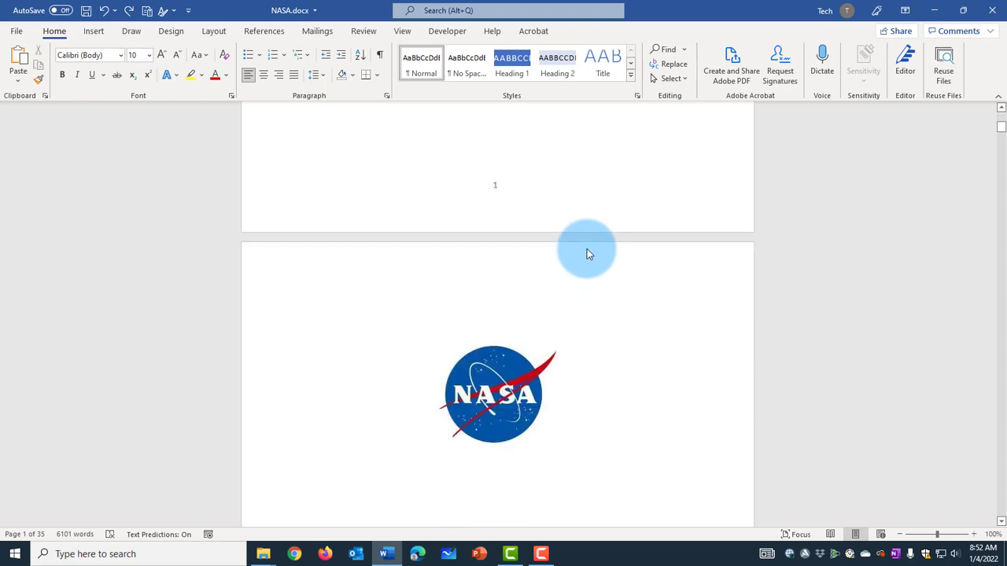
Step: Check the page where the Section 10 content falls against its page number in the table of contents
scroll(588, 248, down, 6)
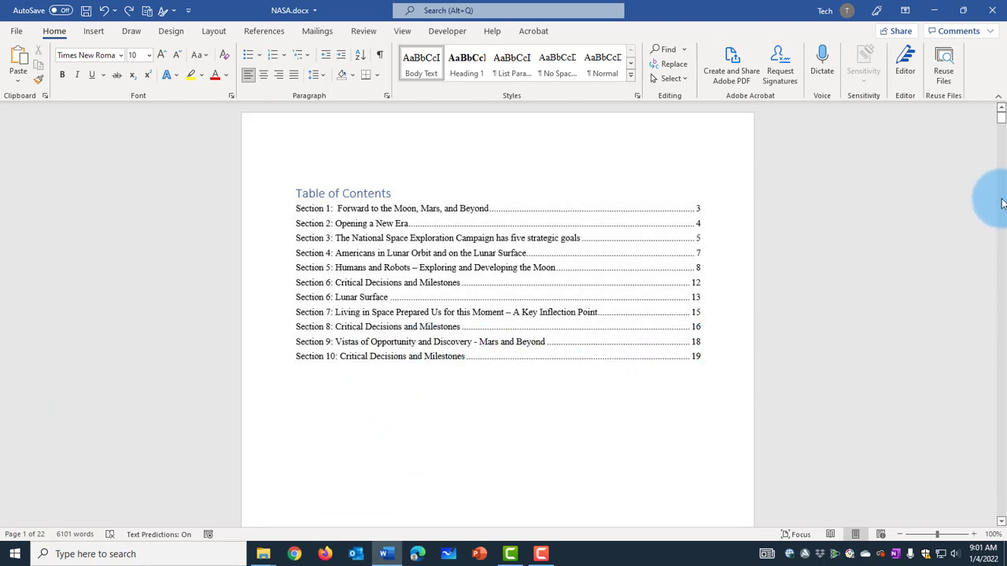
drag(1003, 118, 994, 392)
drag(1001, 402, 1001, 465)
scroll(595, 322, down, 5)
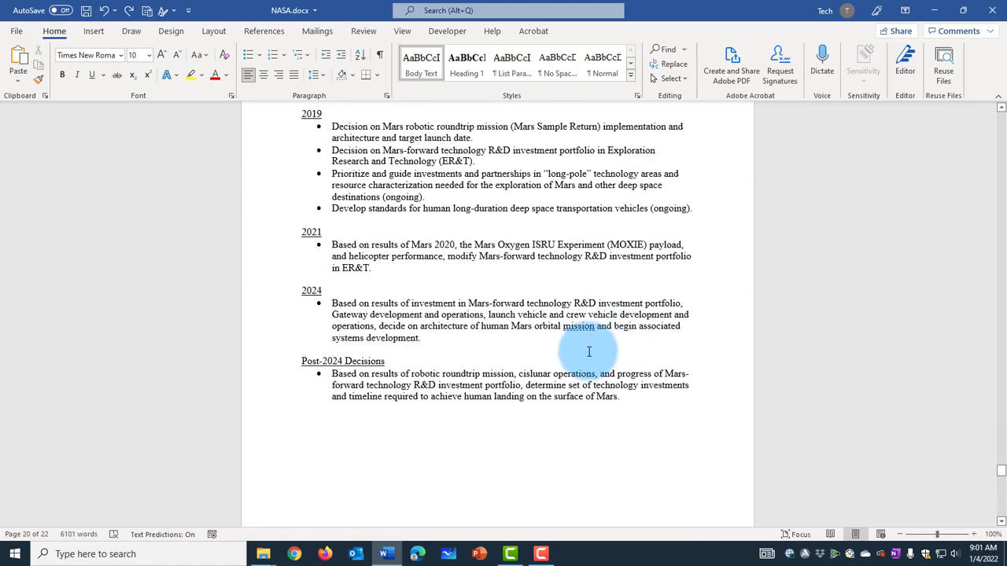
scroll(498, 399, down, 3)
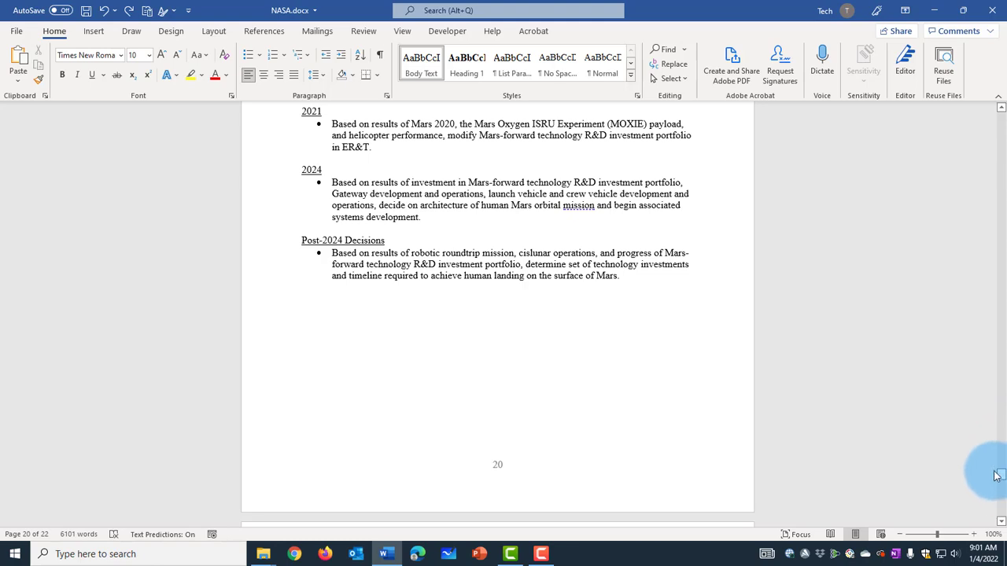
drag(1001, 475, 714, 366)
click(708, 363)
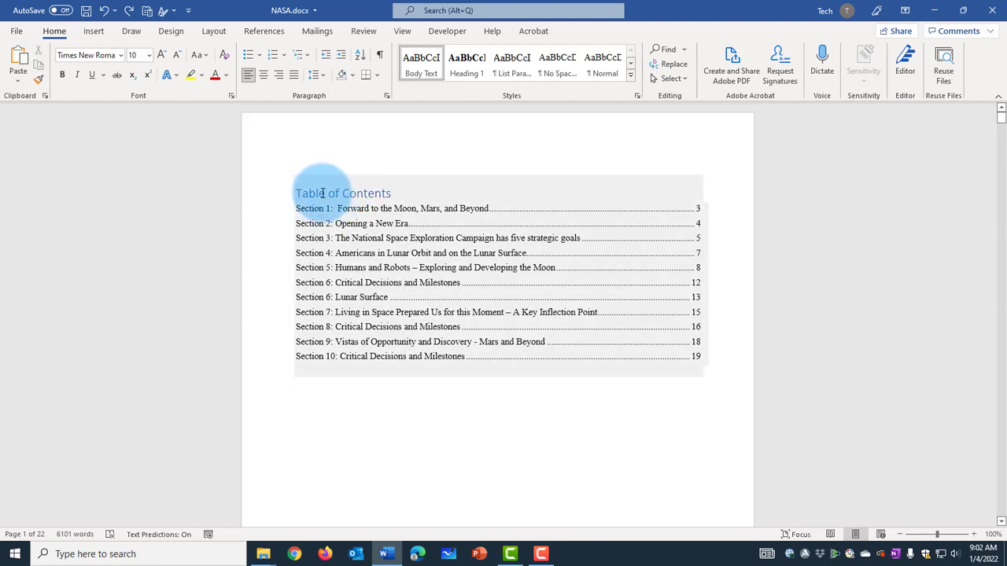
Step: Update the table of contents with the option to update page numbers only
click(367, 185)
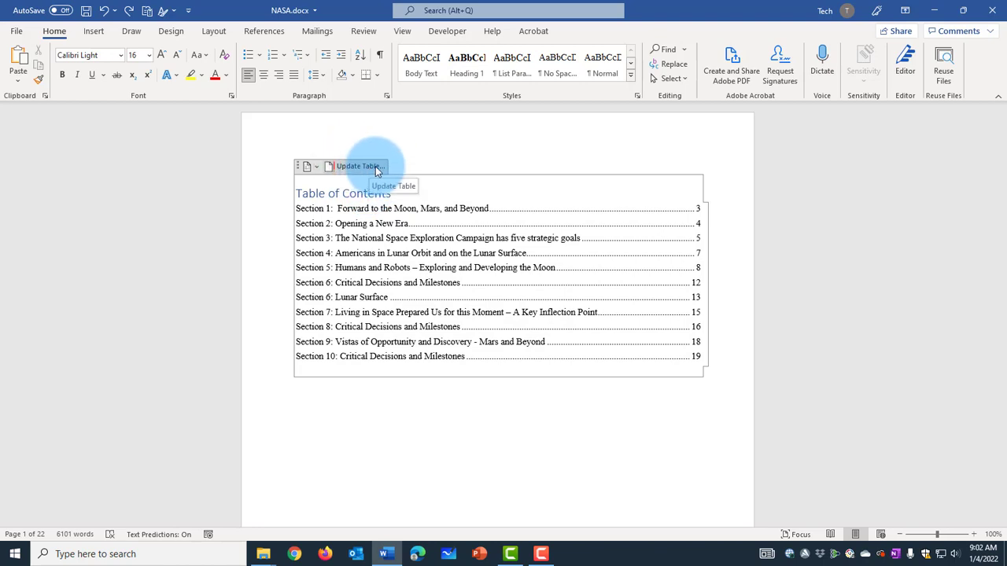
click(376, 167)
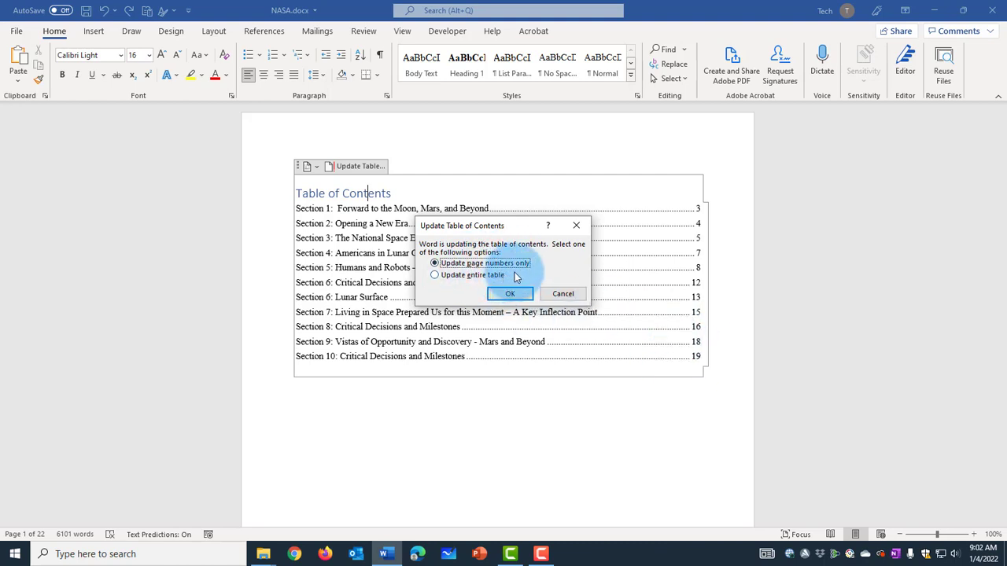
drag(518, 228, 636, 264)
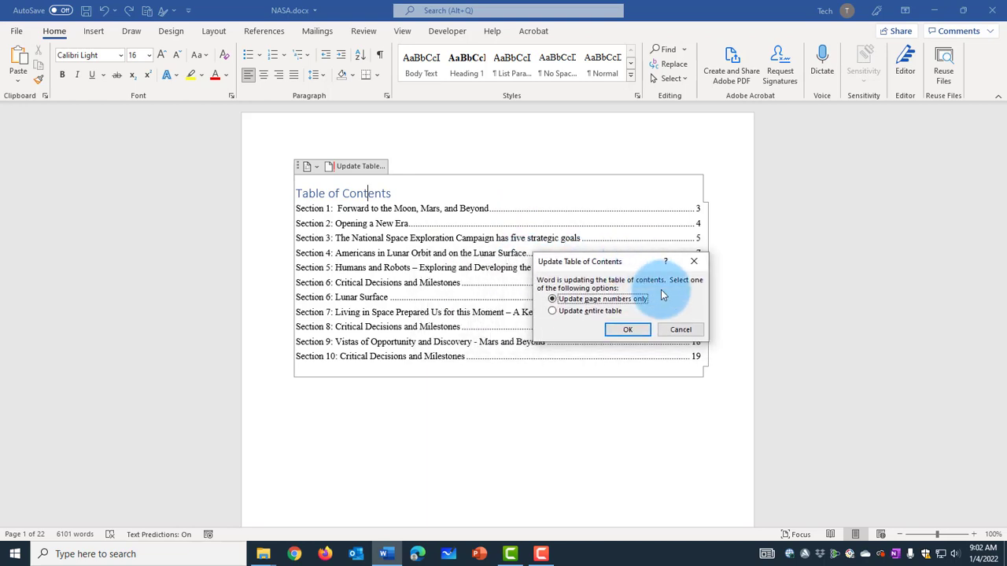
click(630, 332)
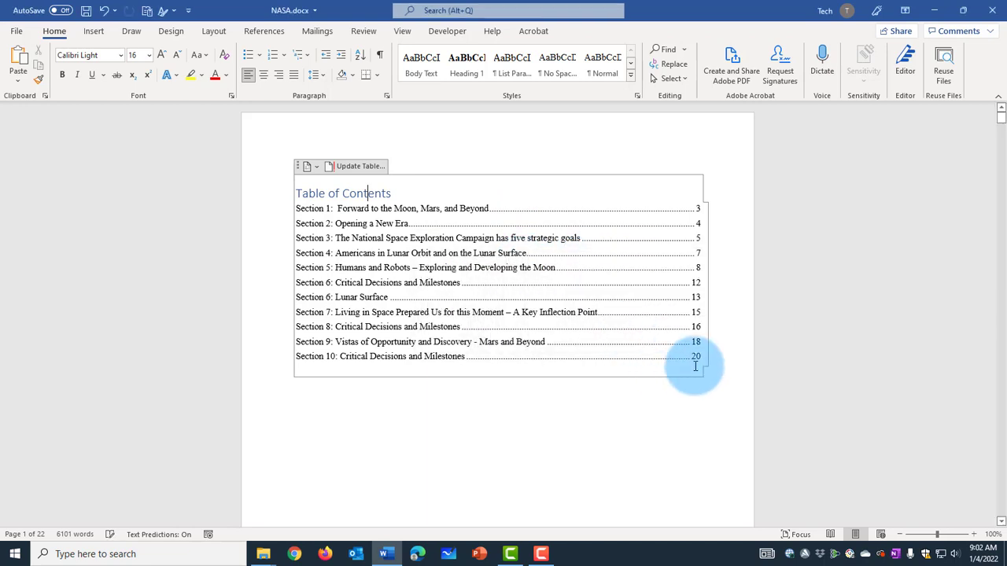
click(673, 358)
double_click(697, 358)
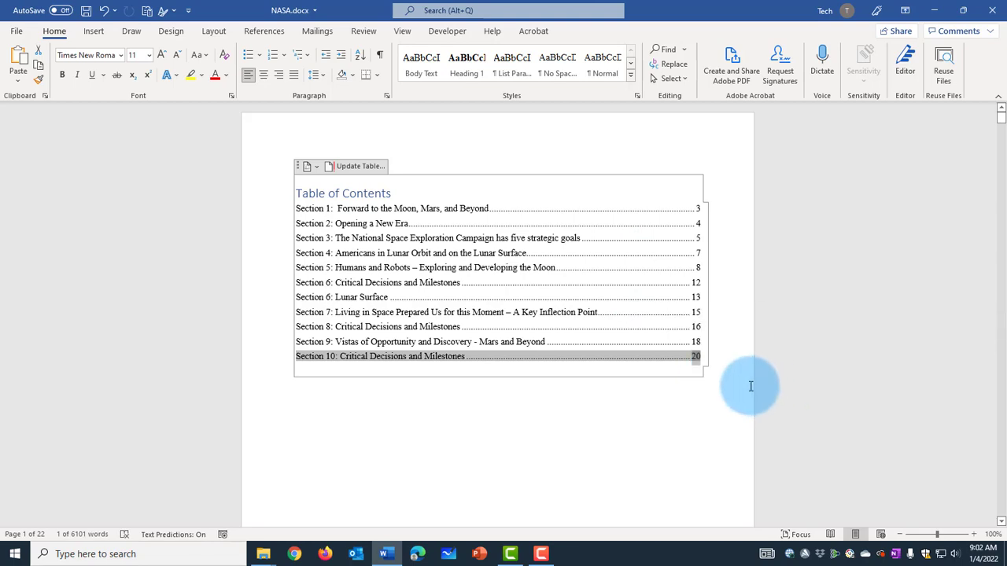
click(718, 360)
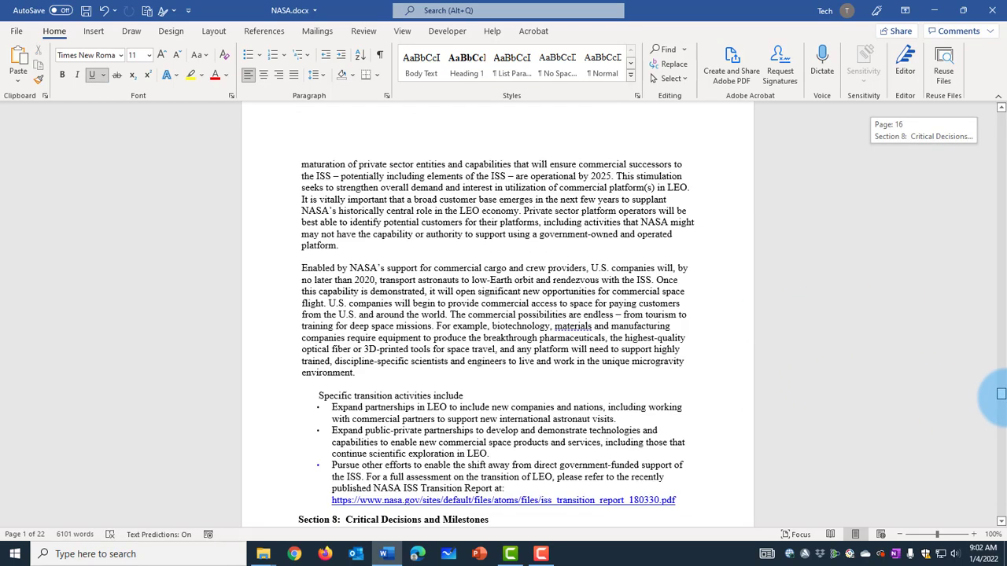
Step: Add the prefix "Section 11:" before the title "Corporate Reform - Enabling Initiatives" on page 21
click(295, 256)
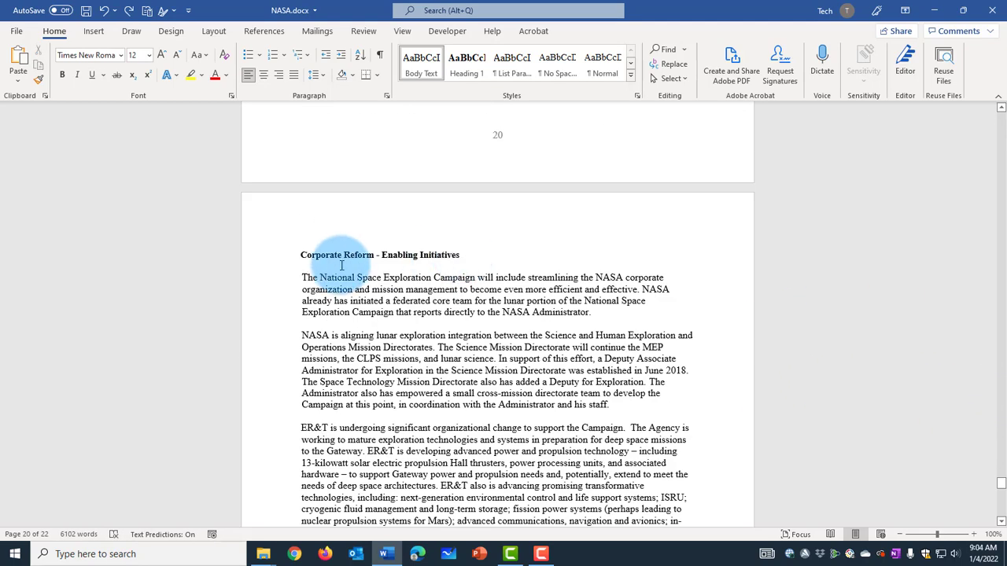
click(299, 255)
text(Section)
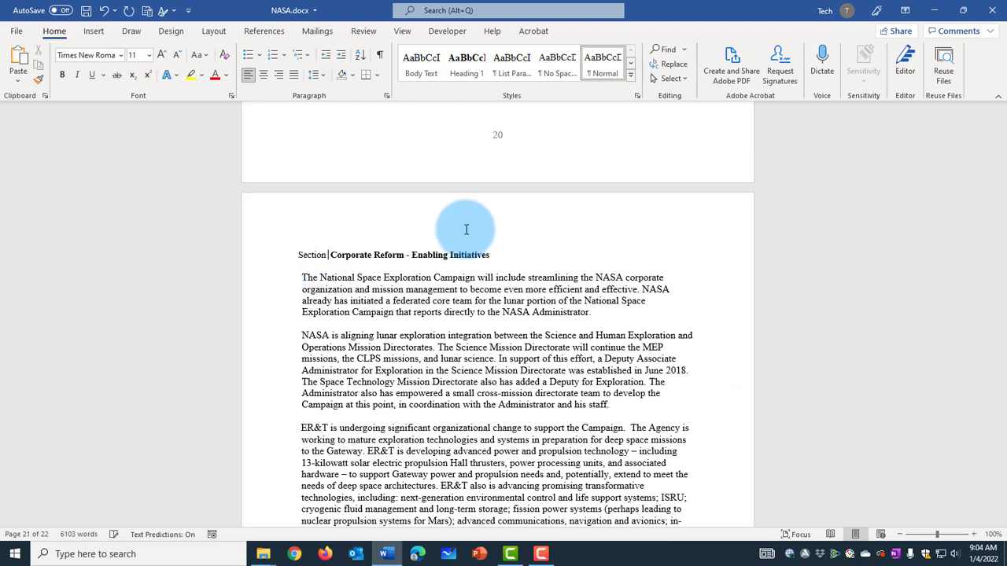
Step: Make the whole Section 11 title bold and apply the Heading 1 style to it
drag(505, 255, 298, 255)
click(62, 74)
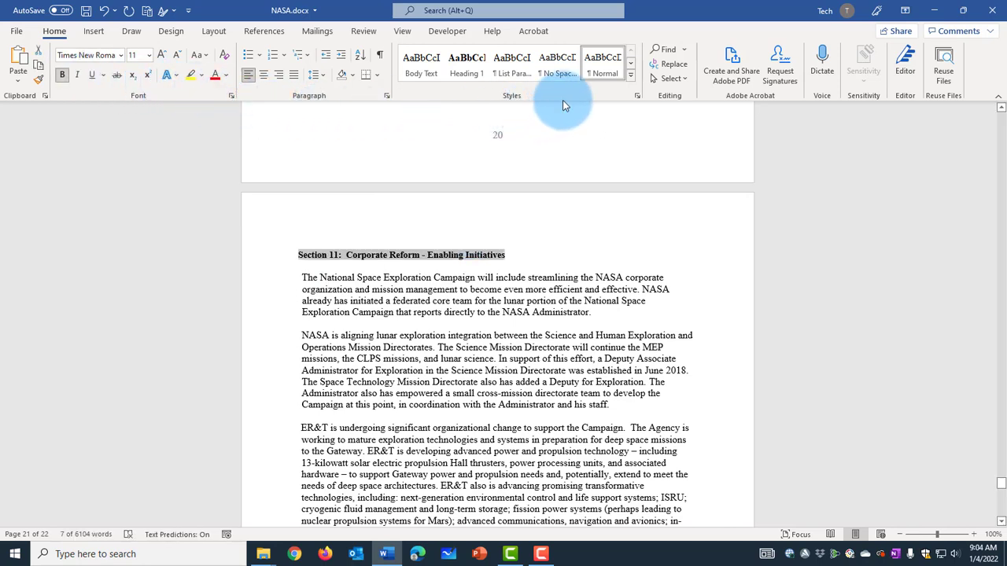
click(466, 87)
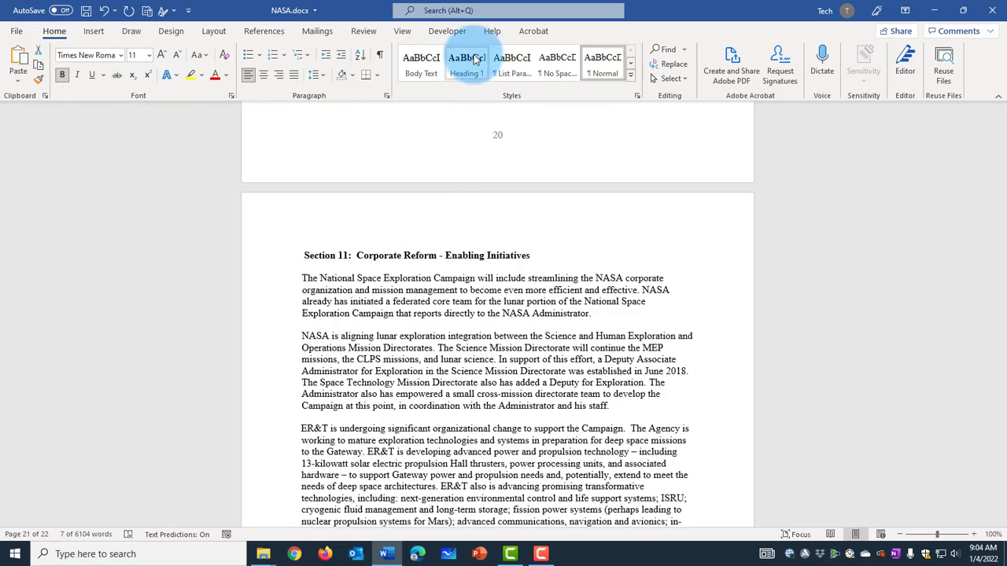
Step: Update the entire table of contents so it includes the new Section 11 heading
drag(1001, 483, 1001, 114)
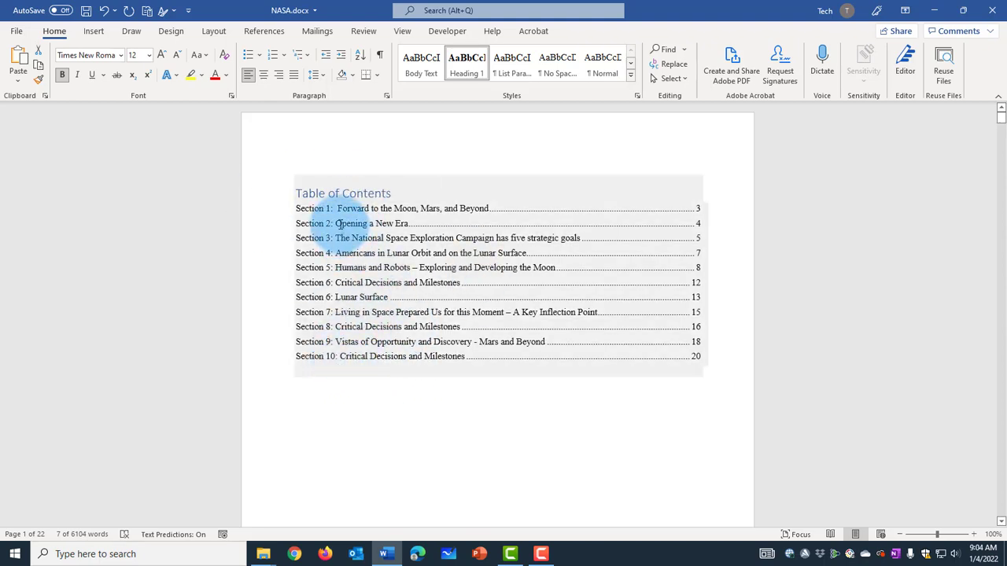
click(332, 181)
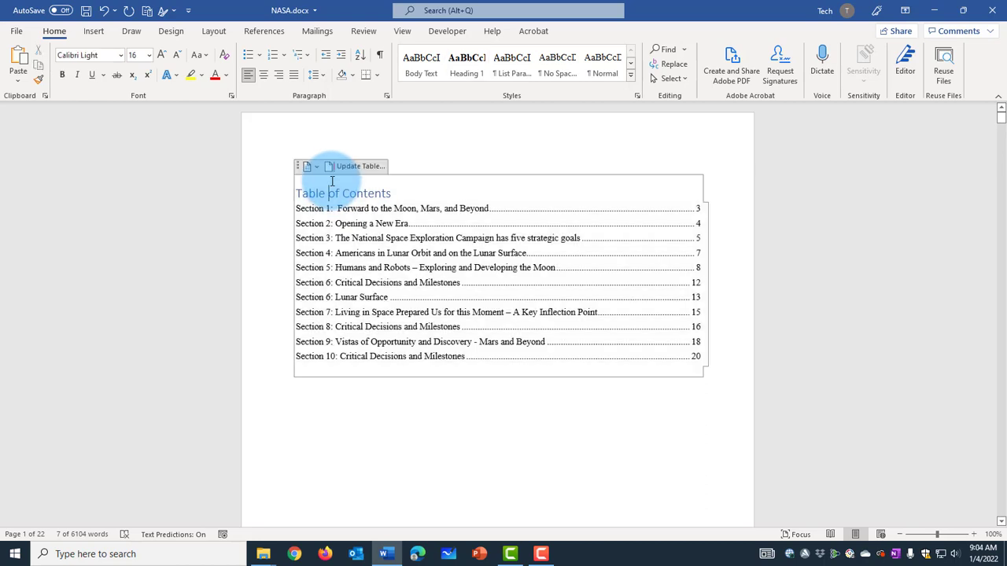
click(358, 166)
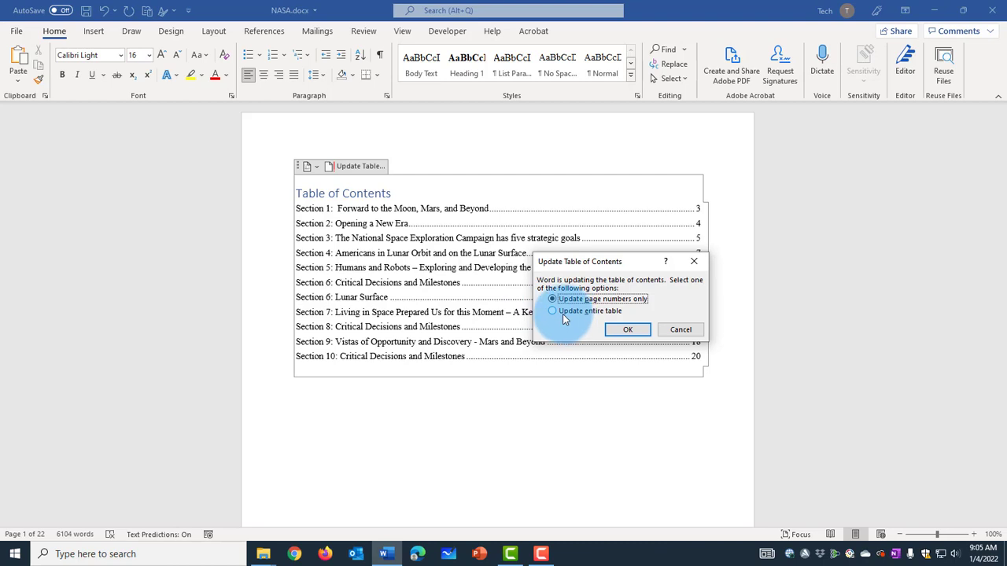
click(628, 331)
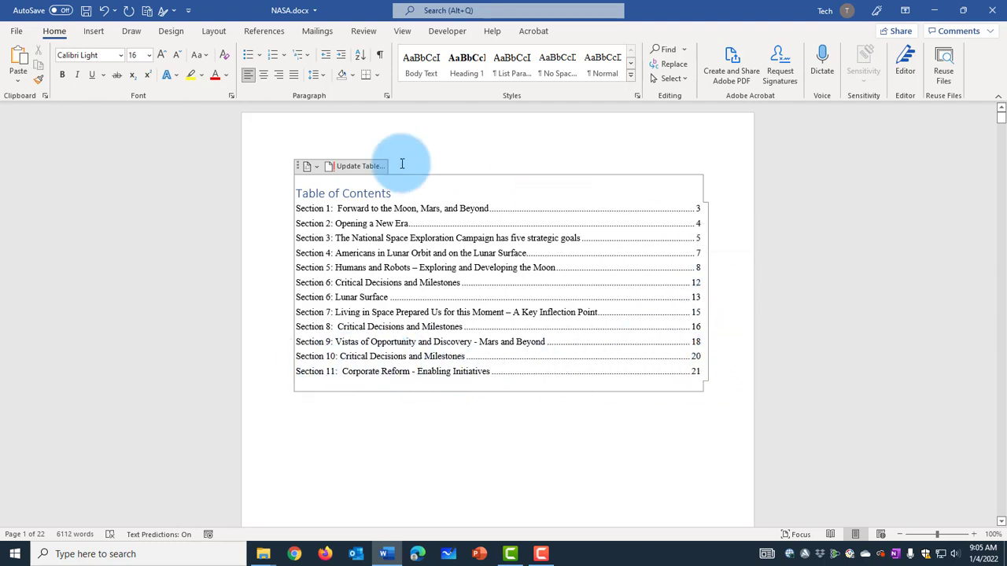
click(317, 170)
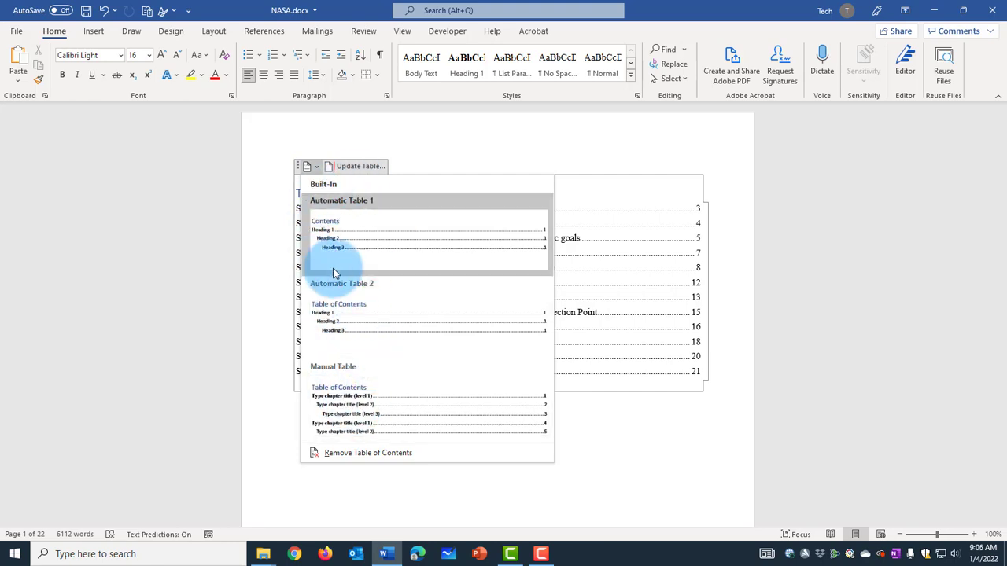
click(266, 31)
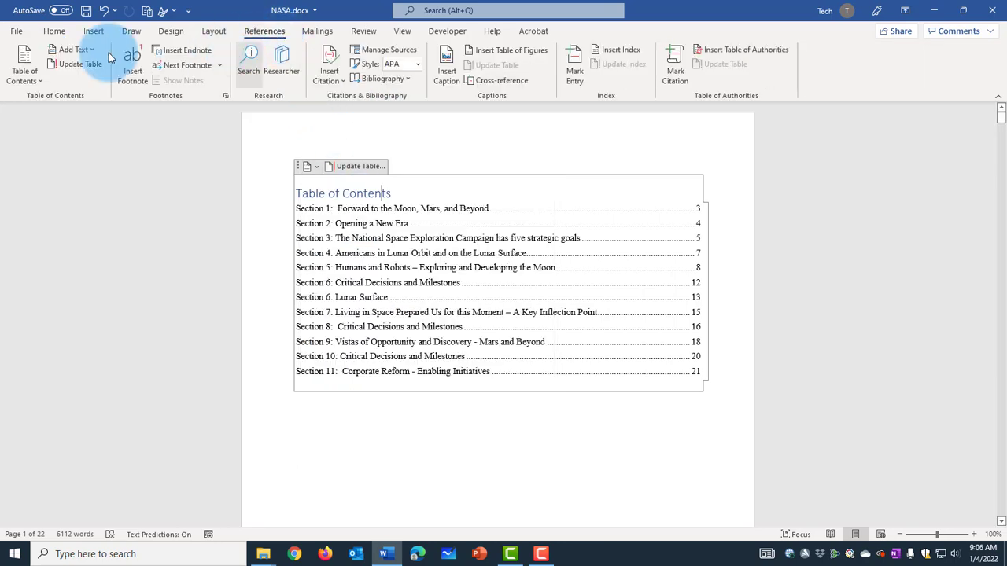
click(24, 79)
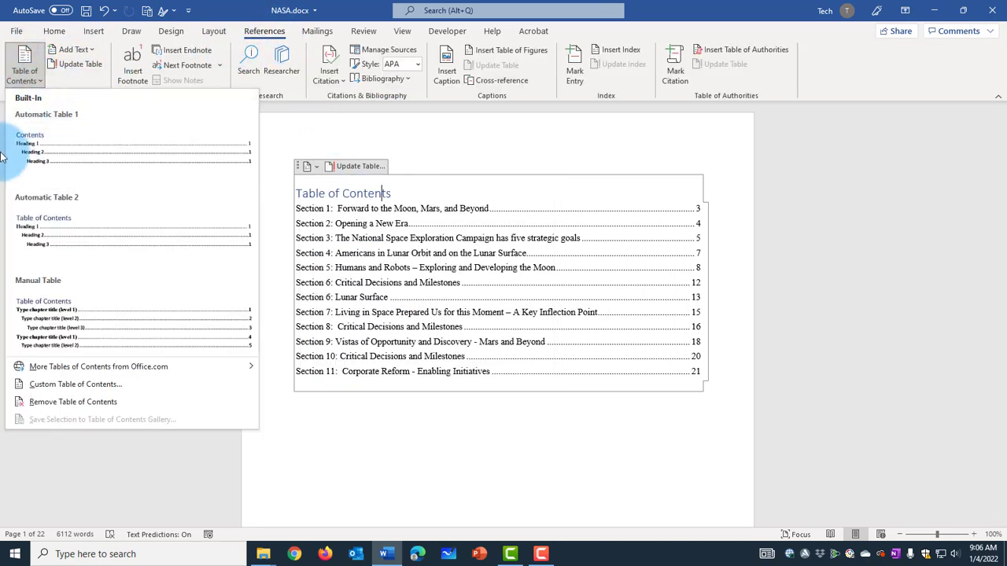
click(315, 166)
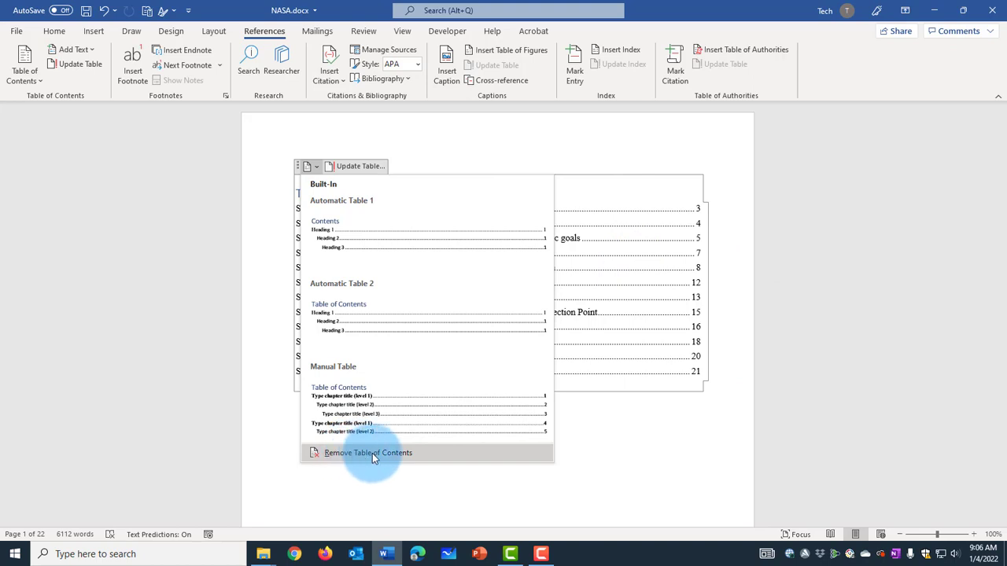
click(99, 123)
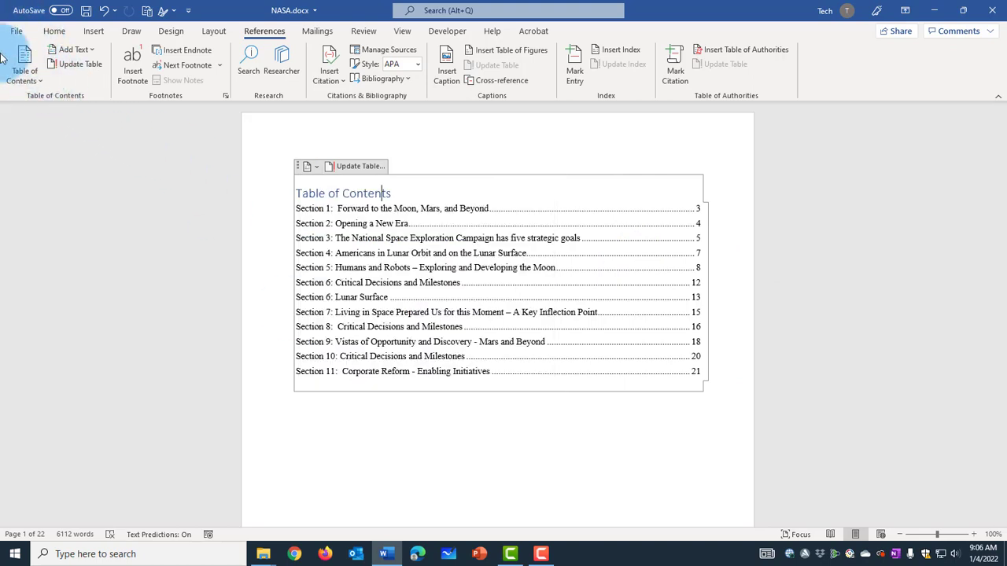
Step: Replace the existing table of contents with a custom one whose tab leader is set to (none)
click(39, 76)
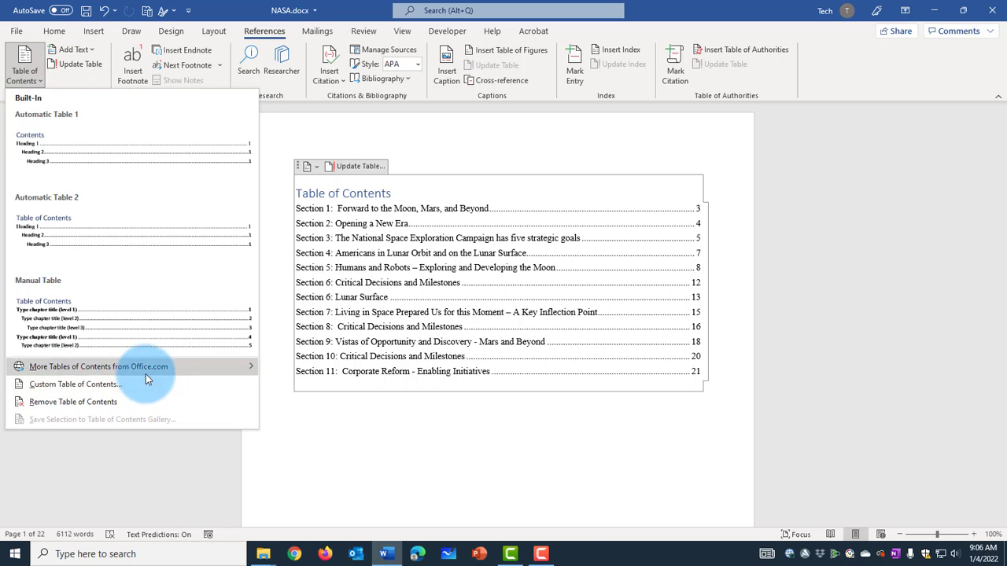
click(50, 387)
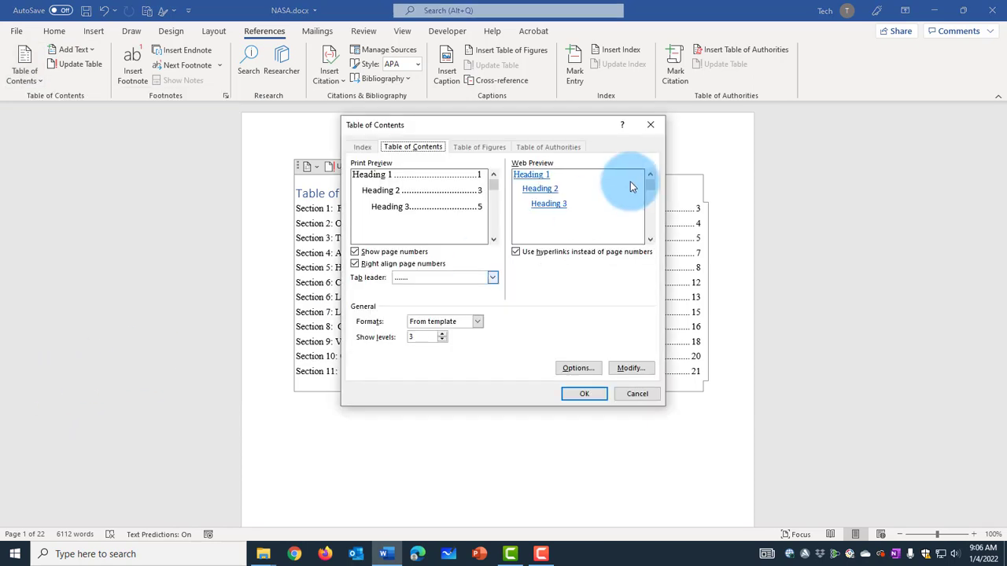
drag(497, 125, 791, 141)
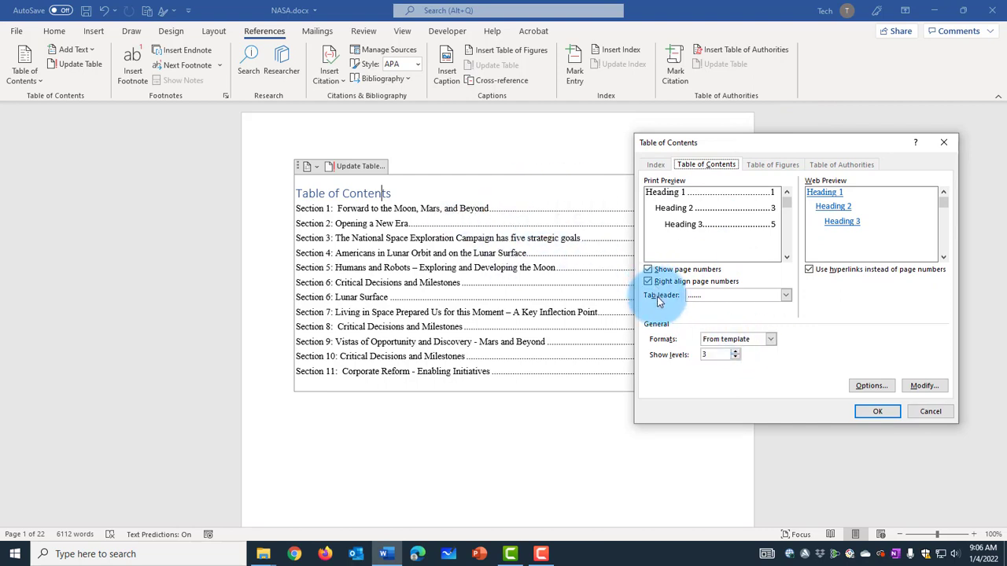
click(785, 295)
click(817, 298)
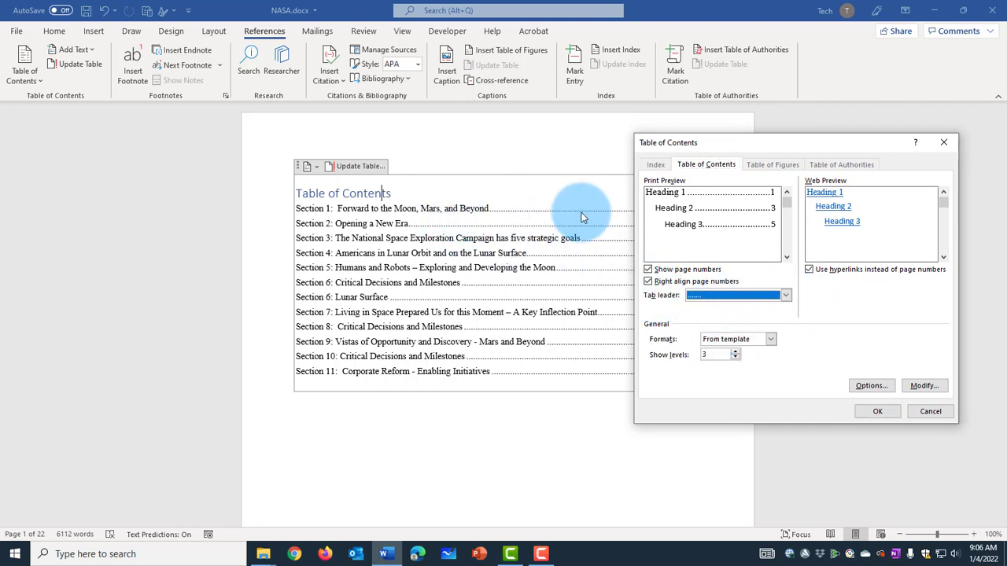
click(785, 296)
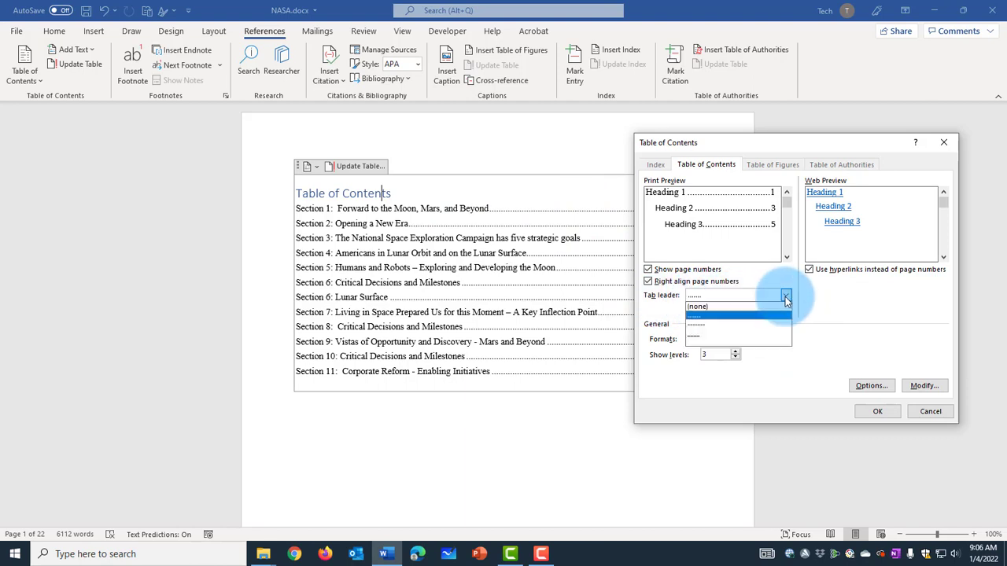
click(700, 307)
click(874, 412)
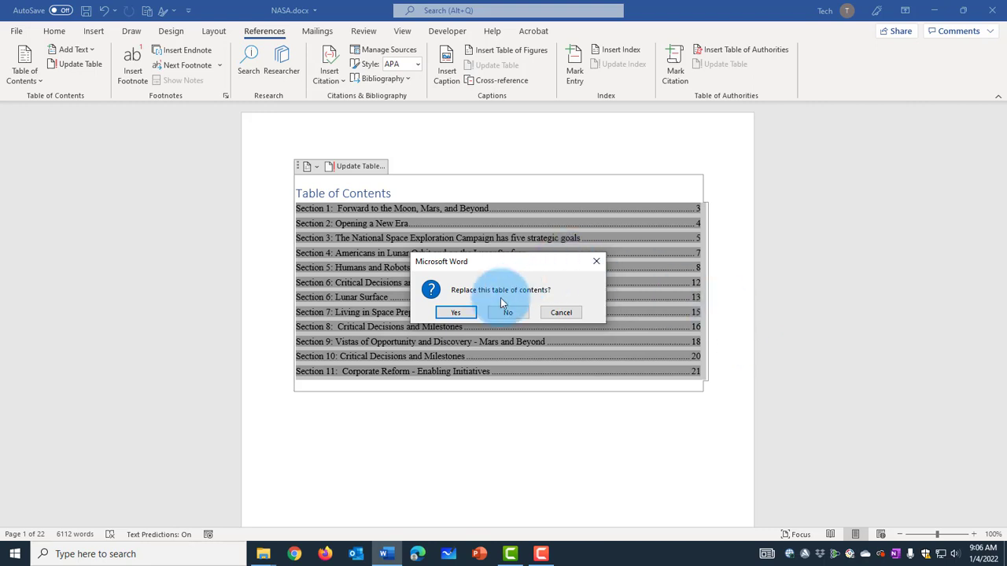
click(456, 314)
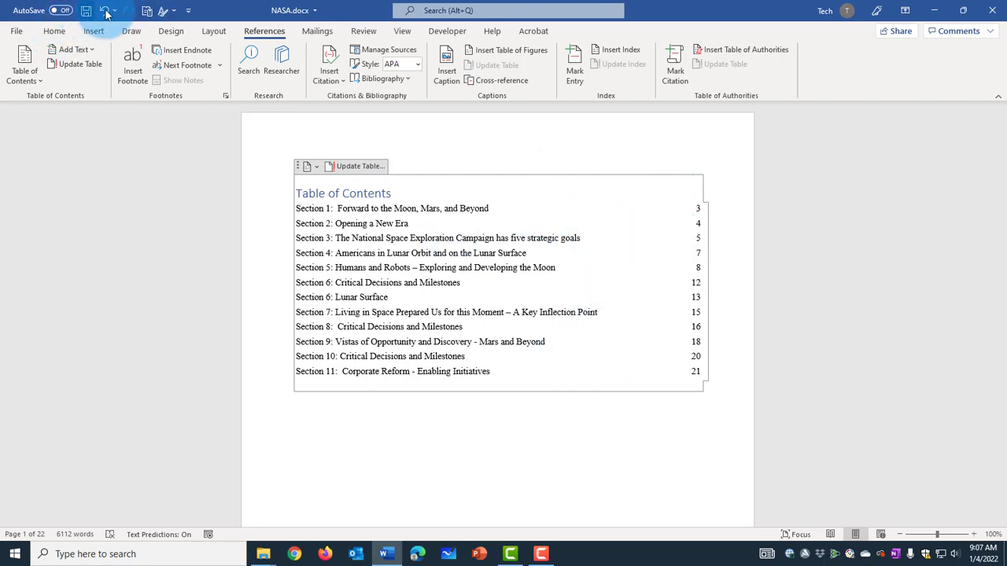
click(24, 67)
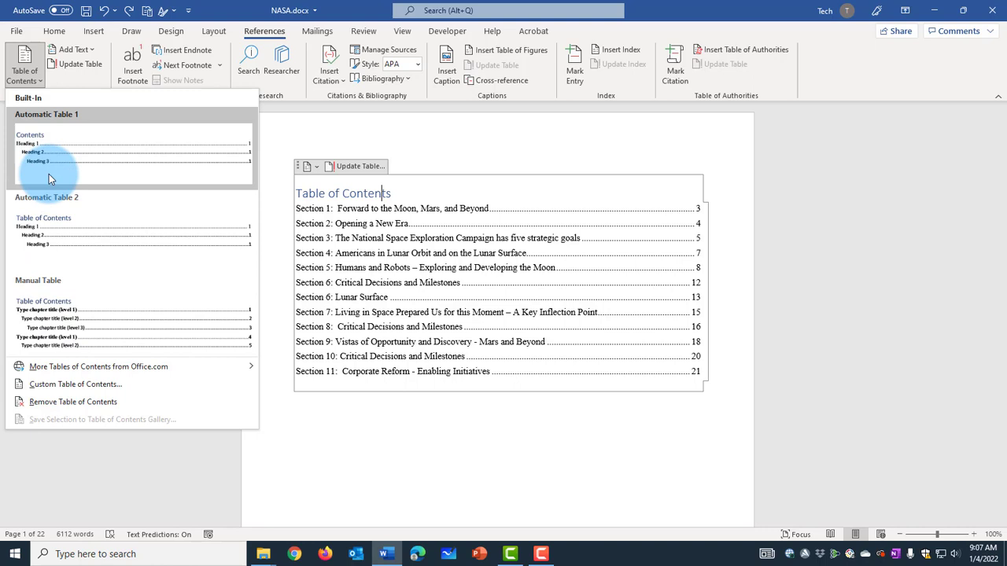
click(82, 384)
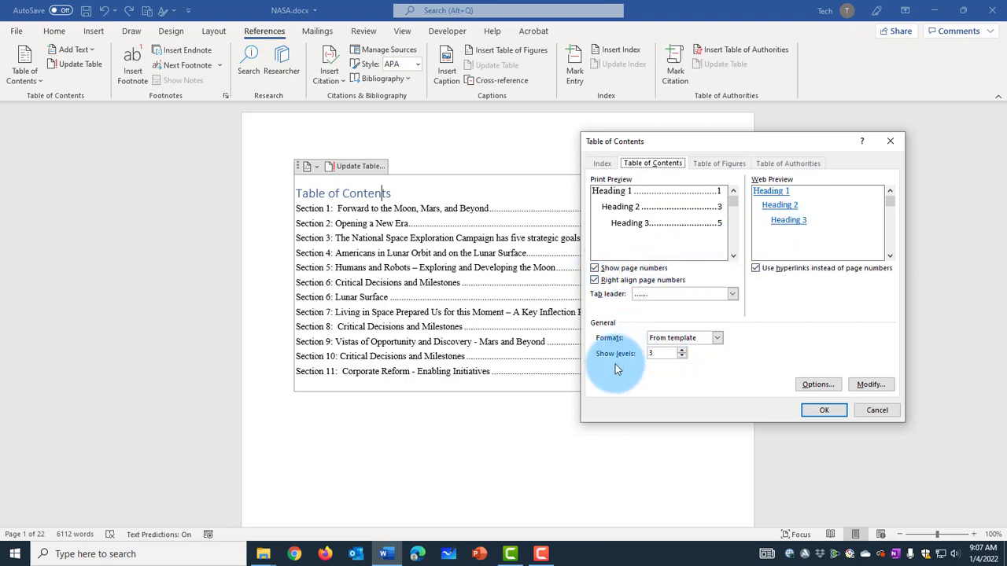
click(663, 354)
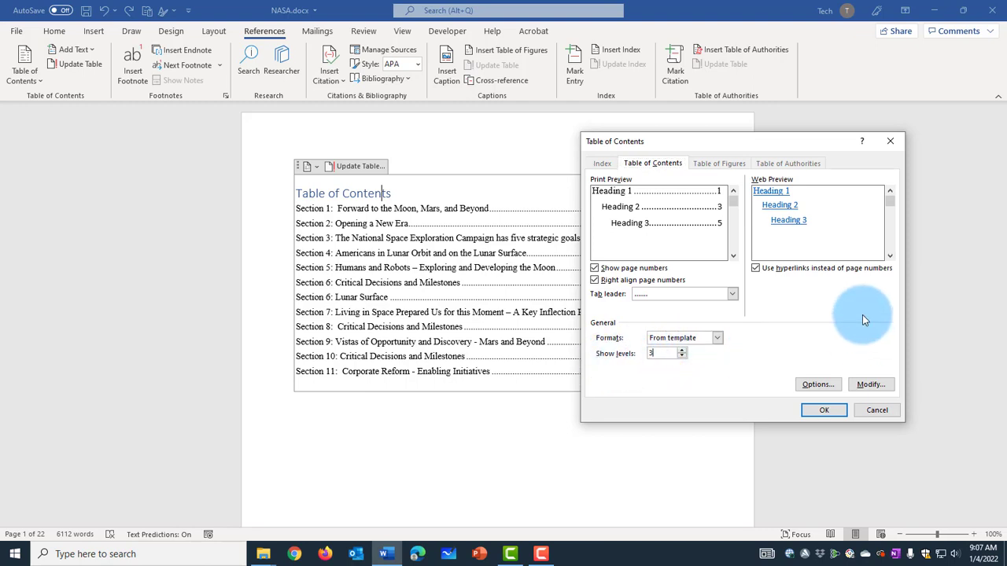
click(867, 409)
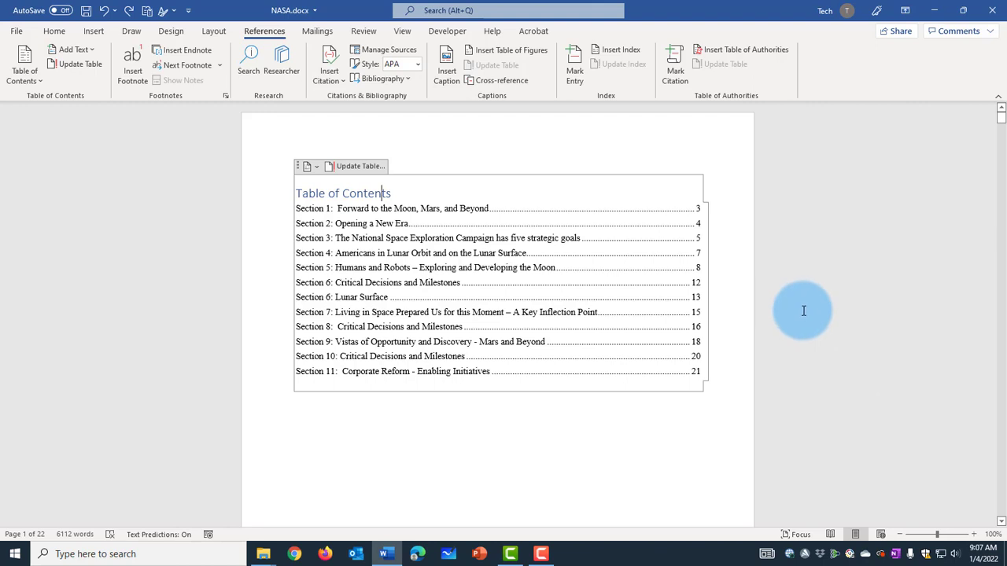